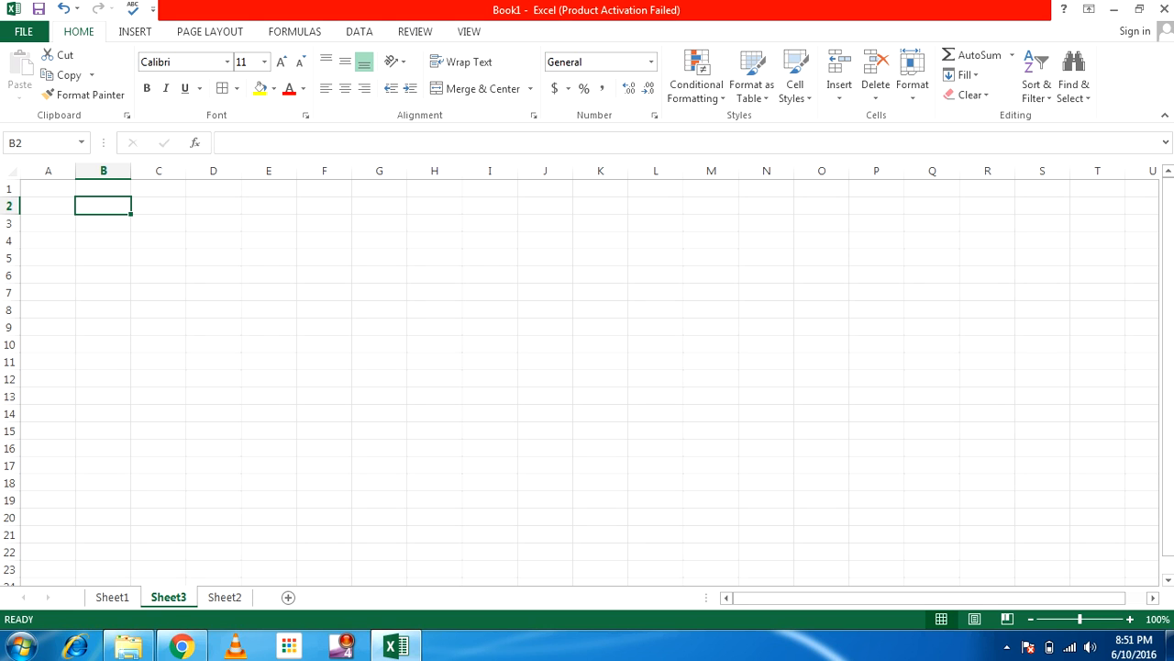
Enter the multipliers 2 through 8 down B3:B9
{"action": "left_click", "coordinate": [102, 223]}
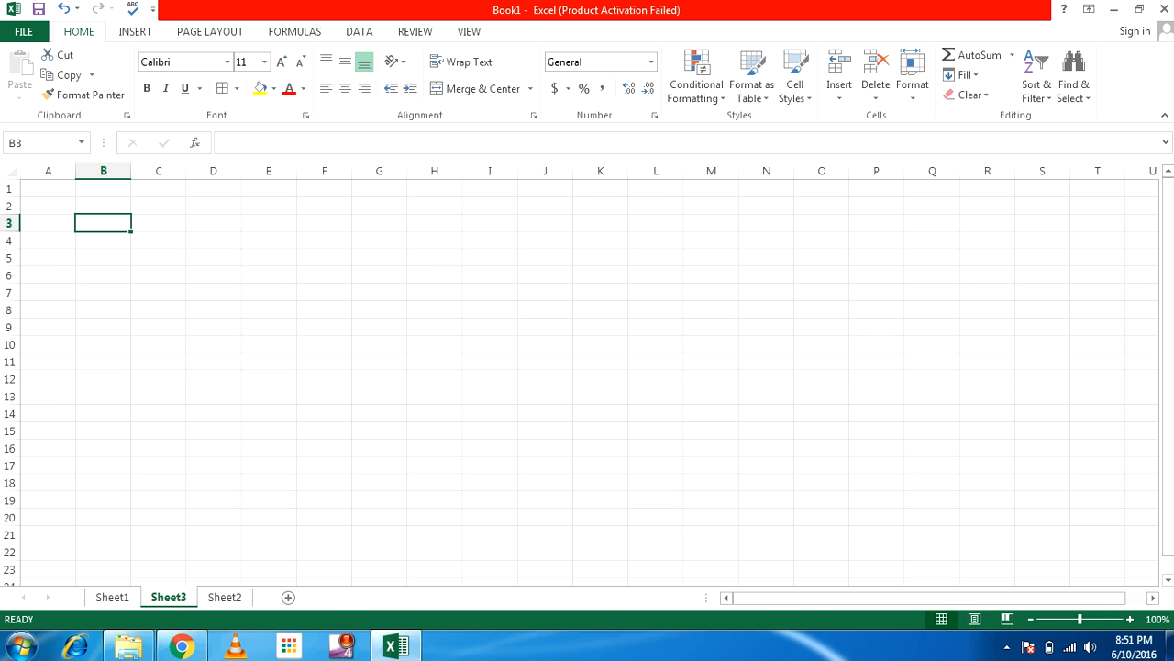
{"action": "type", "text": "2"}
{"action": "key", "text": "Return"}
{"action": "type", "text": "3"}
{"action": "key", "text": "Return"}
{"action": "type", "text": "4"}
{"action": "key", "text": "Return"}
{"action": "type", "text": "5"}
{"action": "key", "text": "Return"}
{"action": "type", "text": "6"}
{"action": "key", "text": "Return"}
{"action": "type", "text": "7"}
{"action": "key", "text": "Return"}
{"action": "type", "text": "8"}
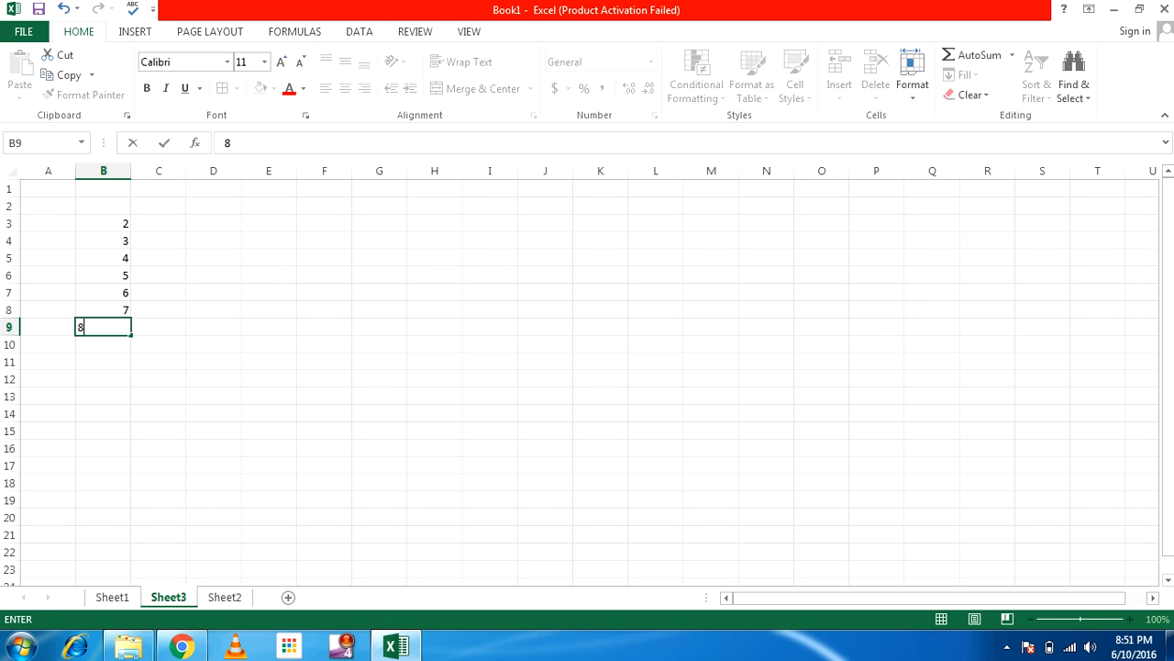
{"action": "key", "text": "Return"}
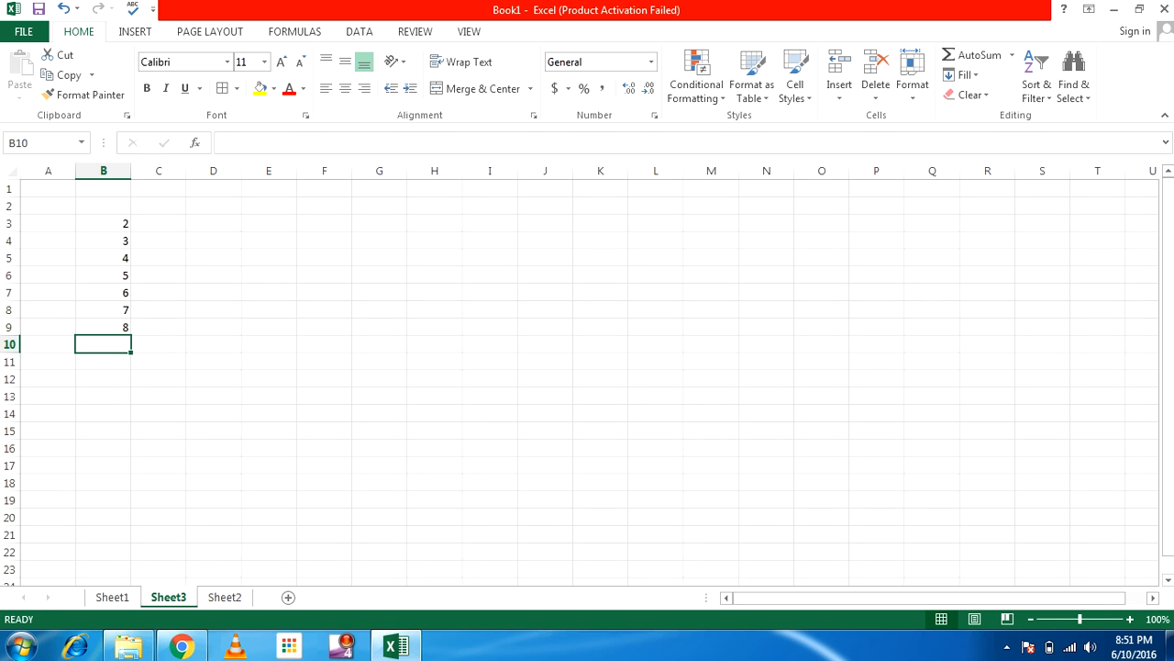
Enter the column headers 2 through 6 across C3:G3
{"action": "left_click", "coordinate": [214, 223]}
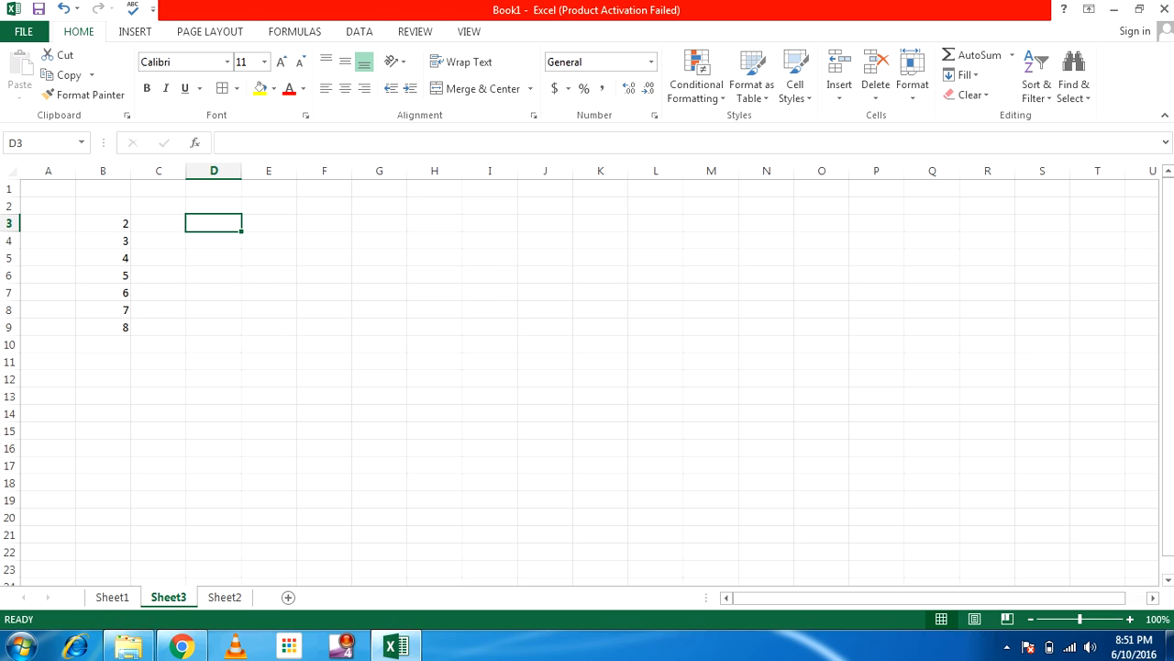
{"action": "left_click", "coordinate": [159, 223]}
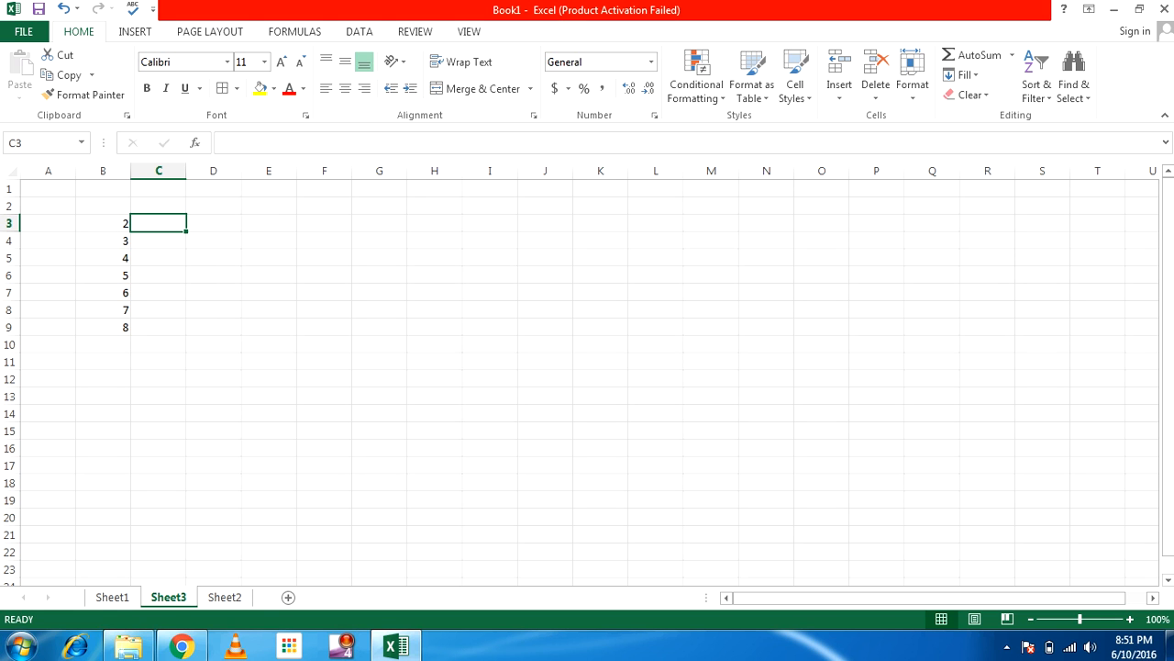
{"action": "type", "text": "2"}
{"action": "key", "text": "Tab"}
{"action": "type", "text": "3"}
{"action": "key", "text": "Tab"}
{"action": "type", "text": "4"}
{"action": "key", "text": "Tab"}
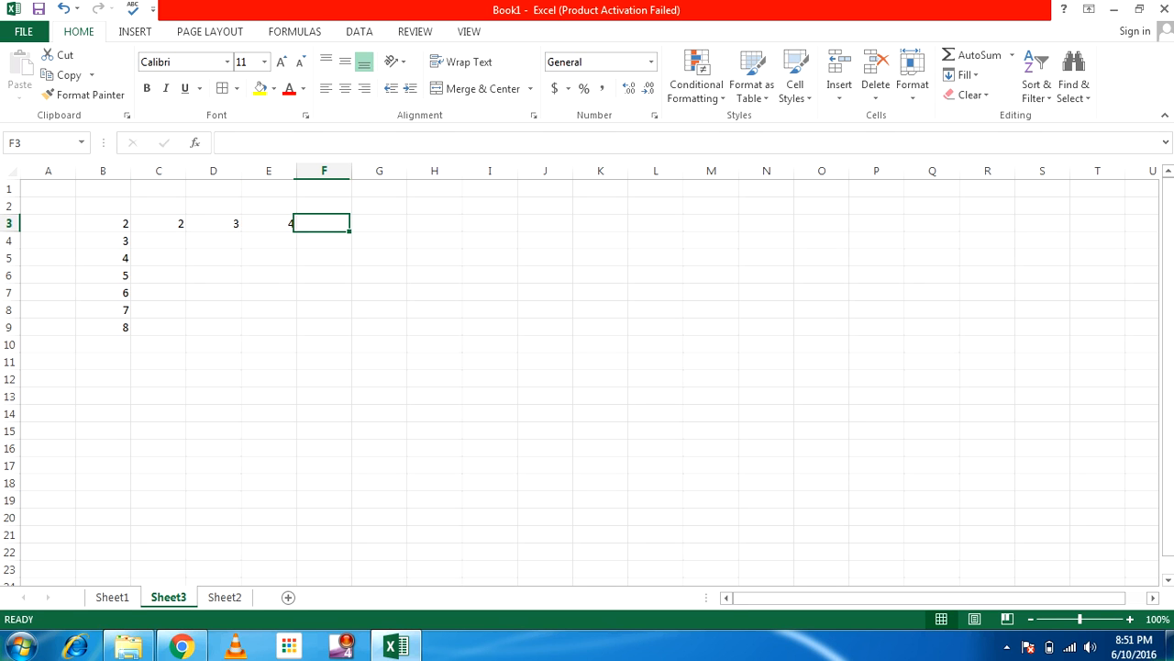
{"action": "type", "text": "5"}
{"action": "key", "text": "Tab"}
{"action": "type", "text": "6"}
{"action": "key", "text": "Tab"}
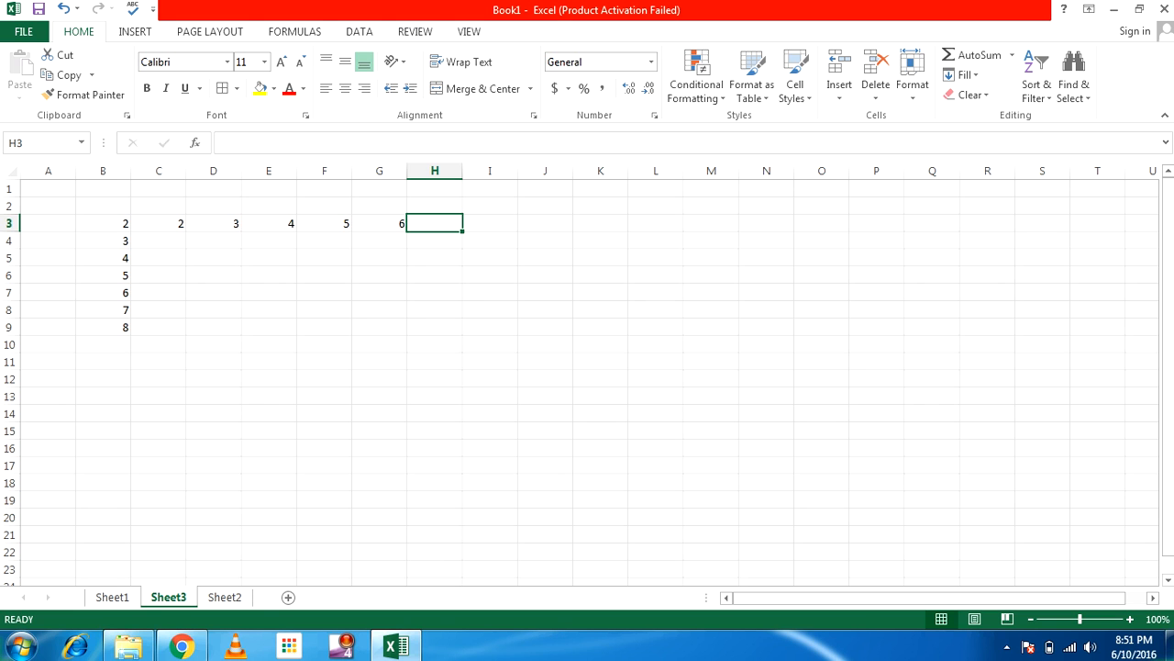
{"action": "key", "text": "Return"}
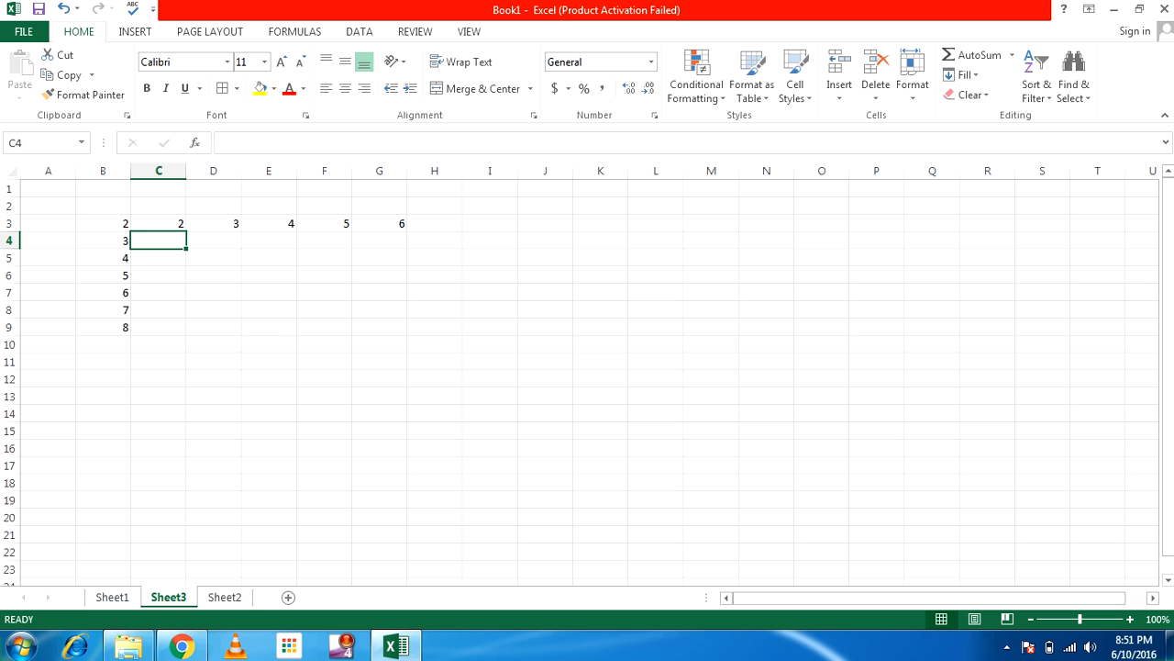
Enter =C3*B4 in C4 by referencing the header and multiplier cells, giving 6
{"action": "type", "text": "="}
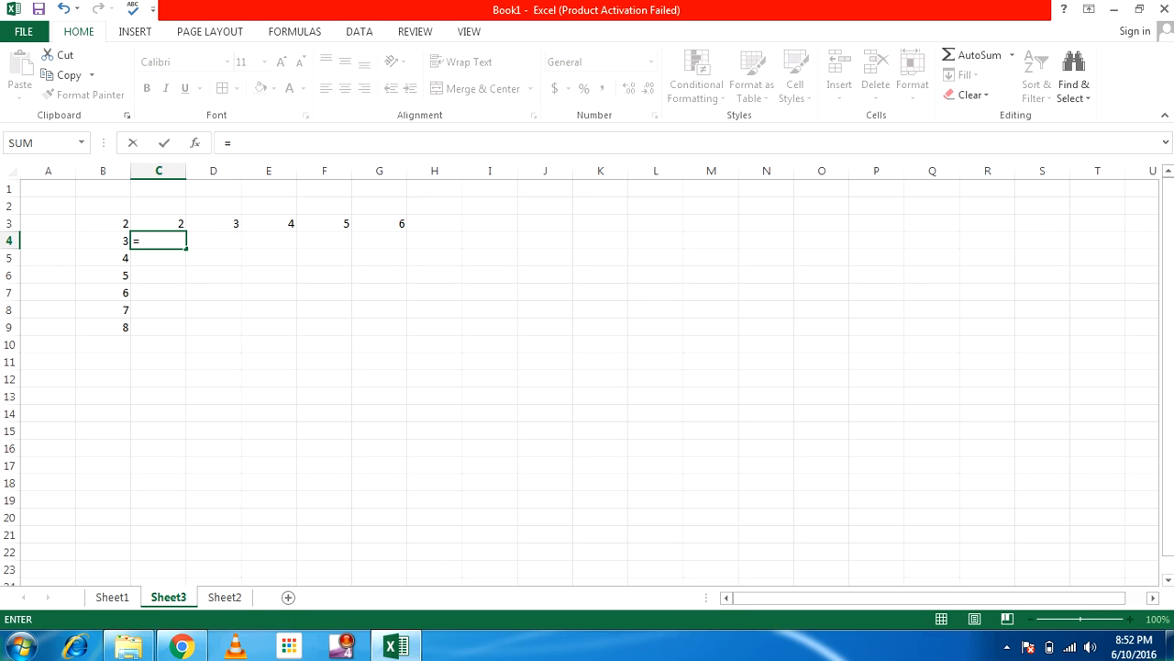
{"action": "key", "text": "Up"}
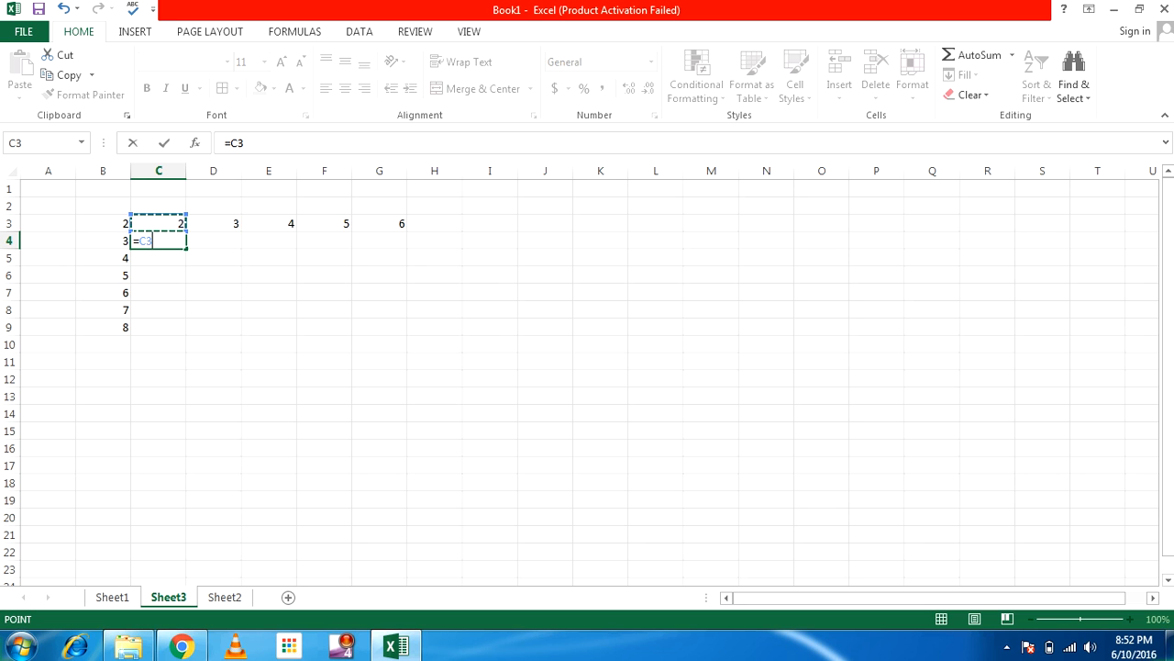
{"action": "type", "text": "*"}
{"action": "key", "text": "Left"}
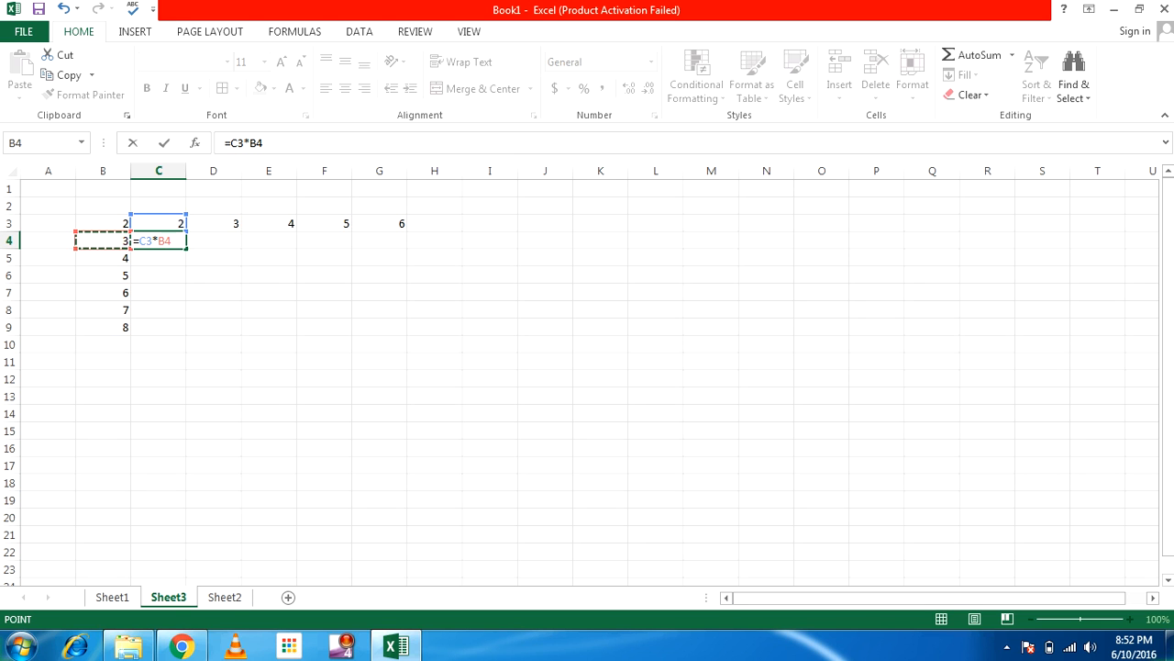
{"action": "key", "text": "Return"}
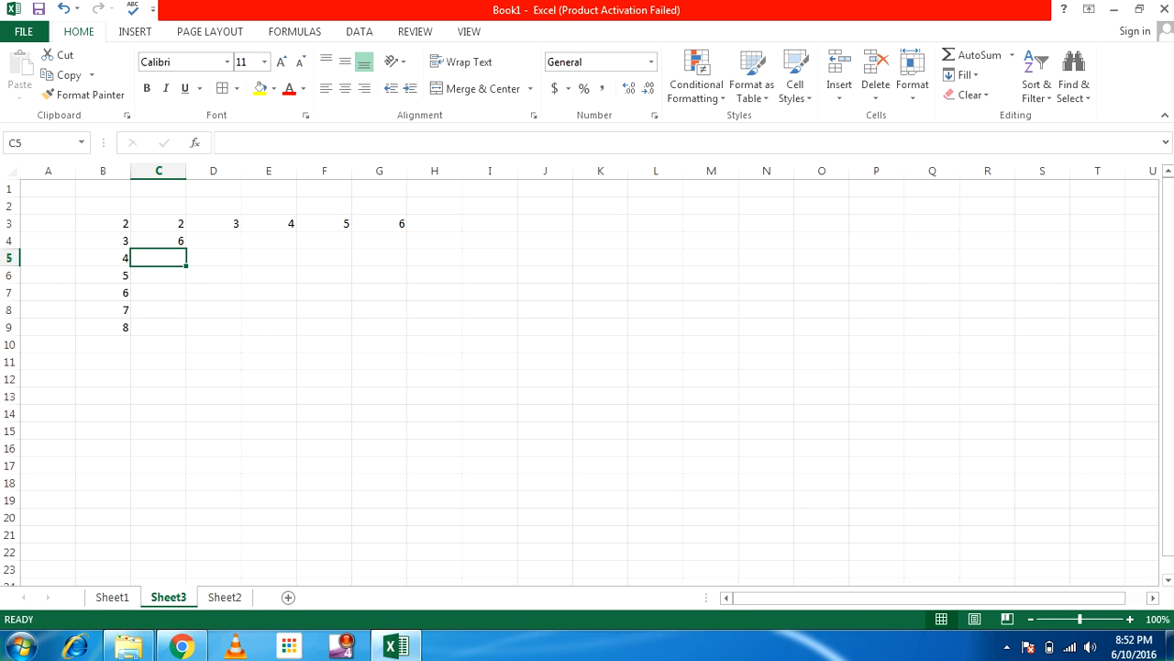
Copy C4's formula into C5 and check it became =C4*B5, showing 24
{"action": "left_click", "coordinate": [159, 240]}
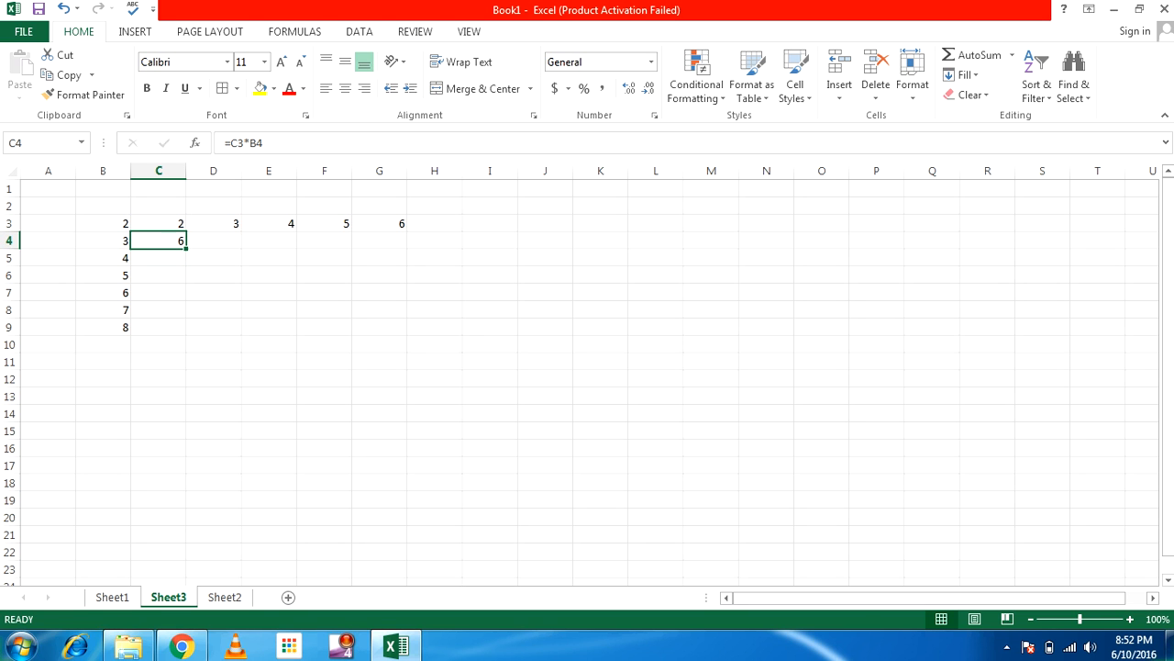
{"action": "key", "text": "F2"}
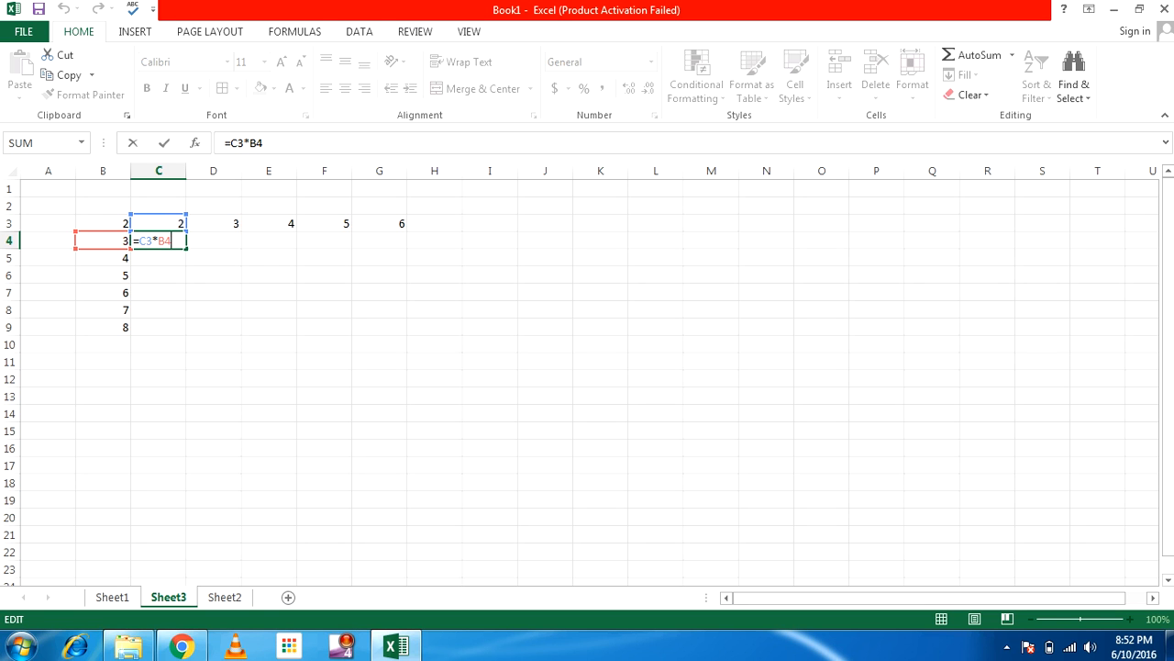
{"action": "key", "text": "ctrl+Return"}
{"action": "key", "text": "ctrl+c"}
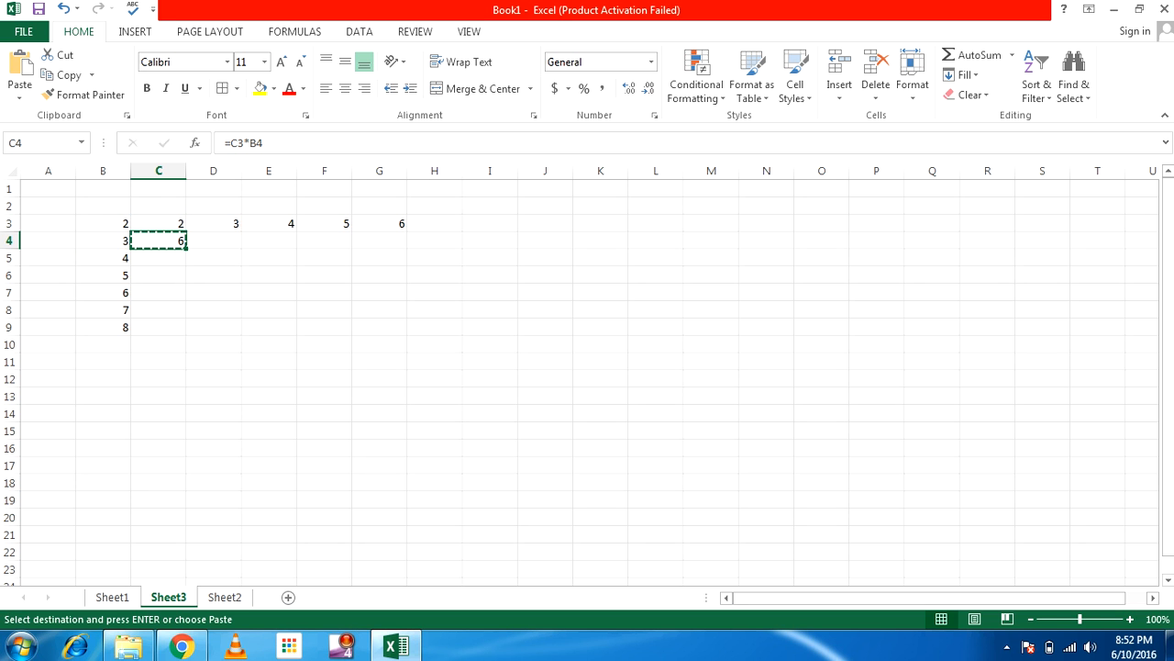
{"action": "key", "text": "Down"}
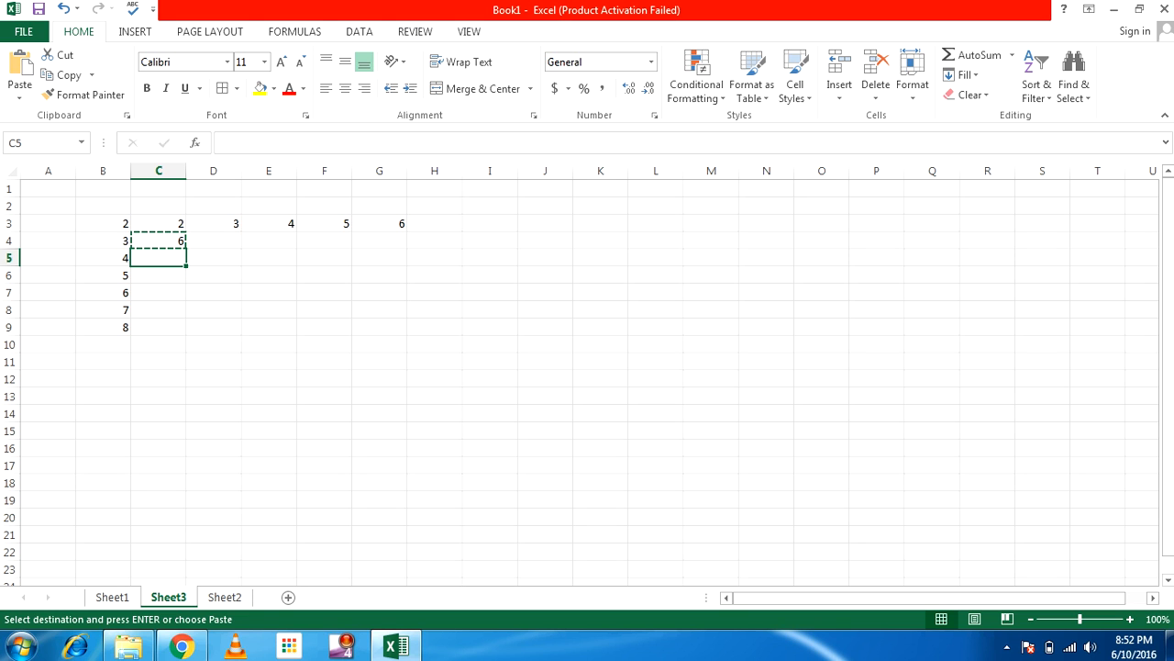
{"action": "key", "text": "Return"}
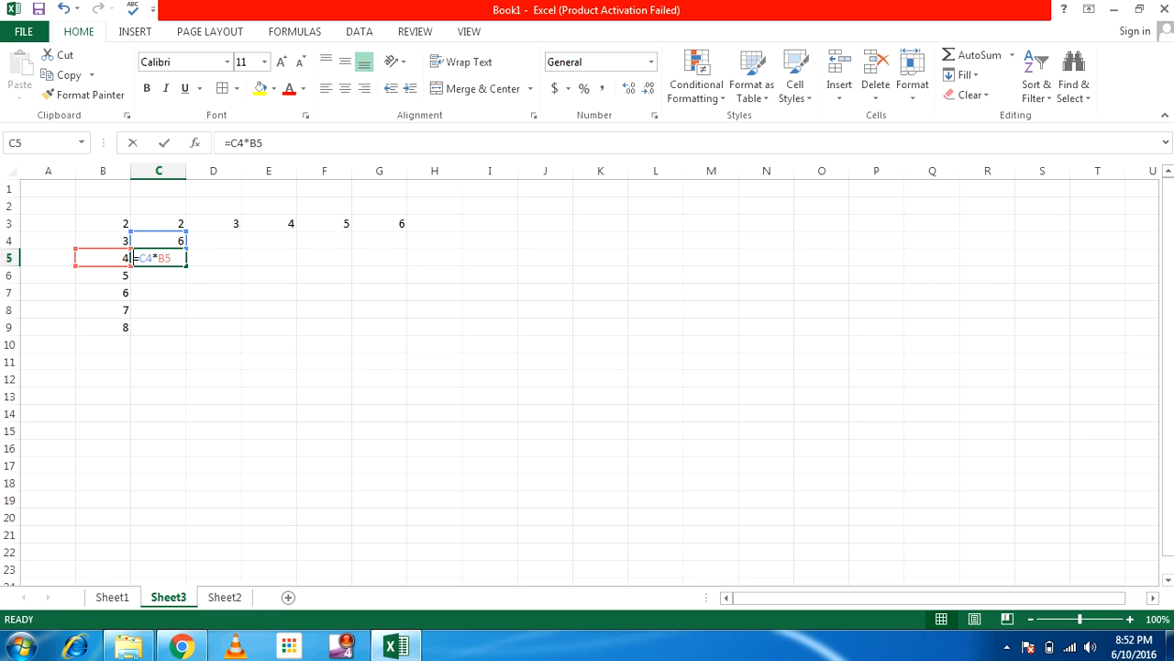
{"action": "key", "text": "F2"}
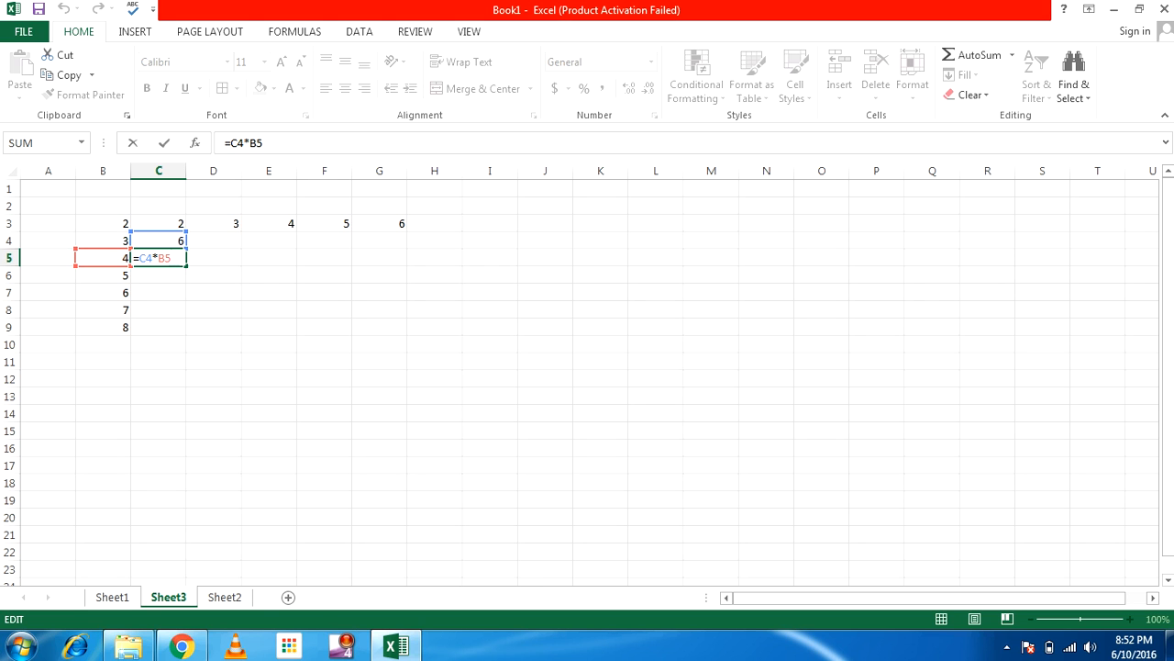
{"action": "key", "text": "ctrl+Return"}
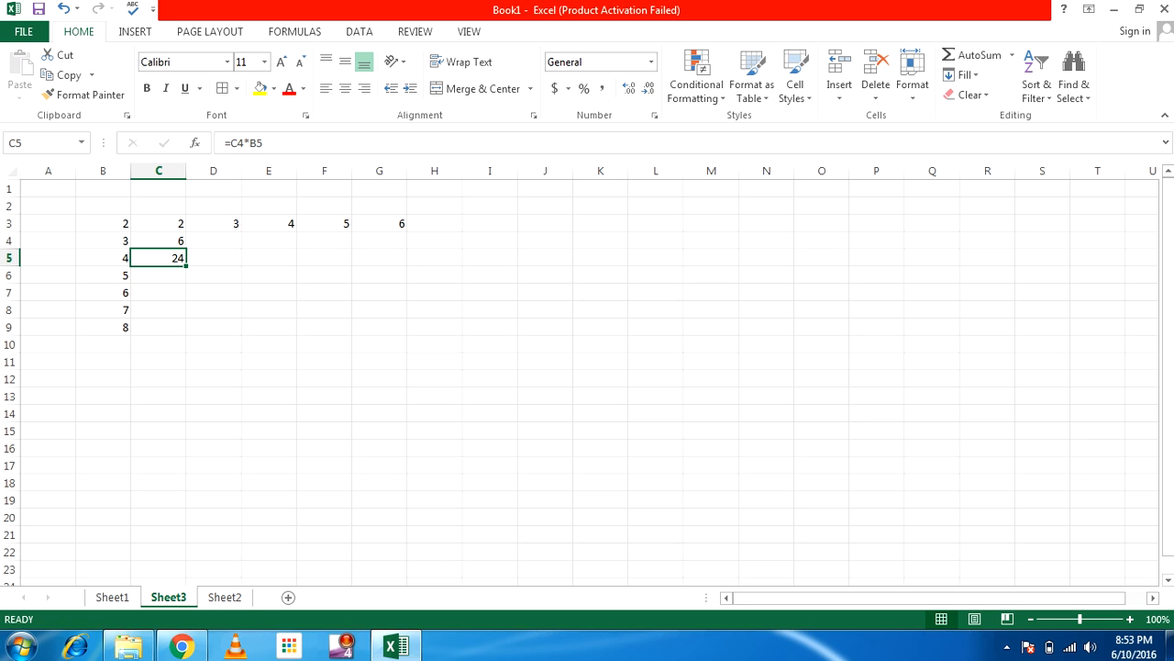
Add multipliers 9 and 10 in B10:B11
{"action": "left_click", "coordinate": [102, 344]}
{"action": "type", "text": "9"}
{"action": "key", "text": "Return"}
{"action": "type", "text": "10"}
{"action": "key", "text": "Return"}
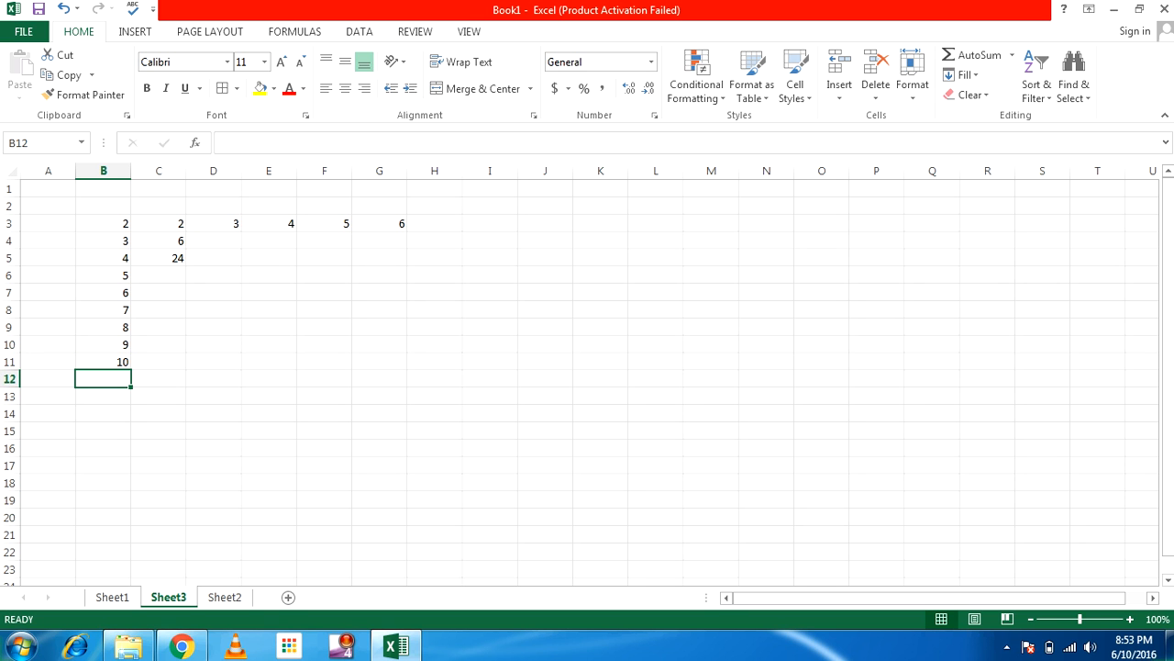
Inspect C5's formula references without changing them
{"action": "double_click", "coordinate": [159, 258]}
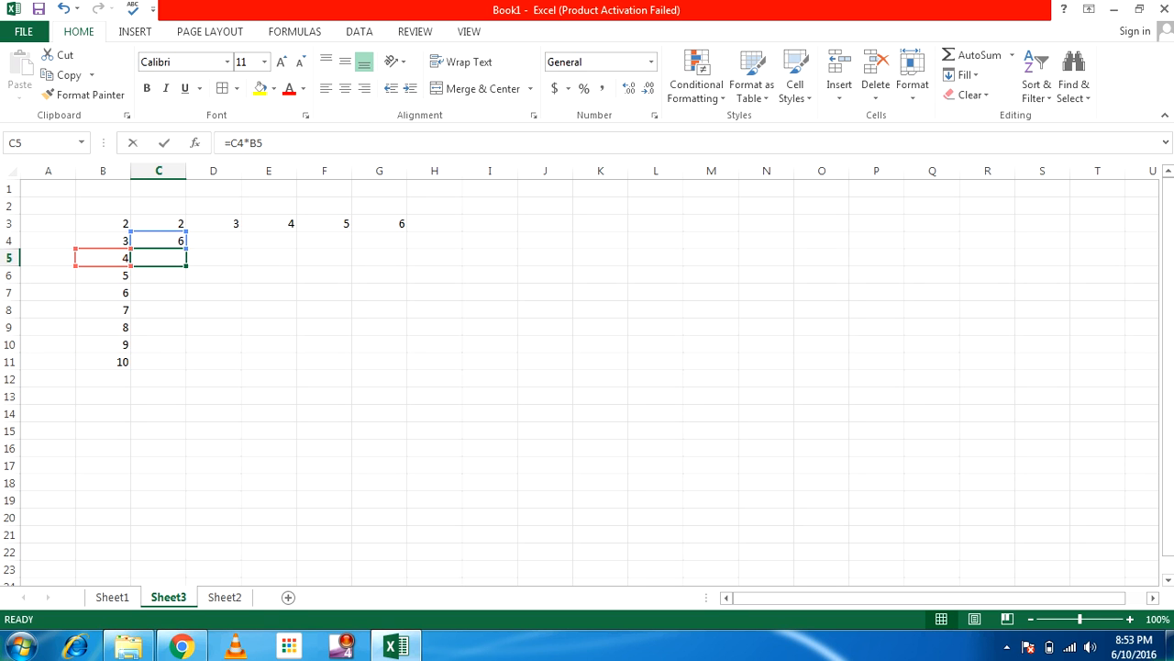
{"action": "key", "text": "Escape"}
{"action": "key", "text": "F2"}
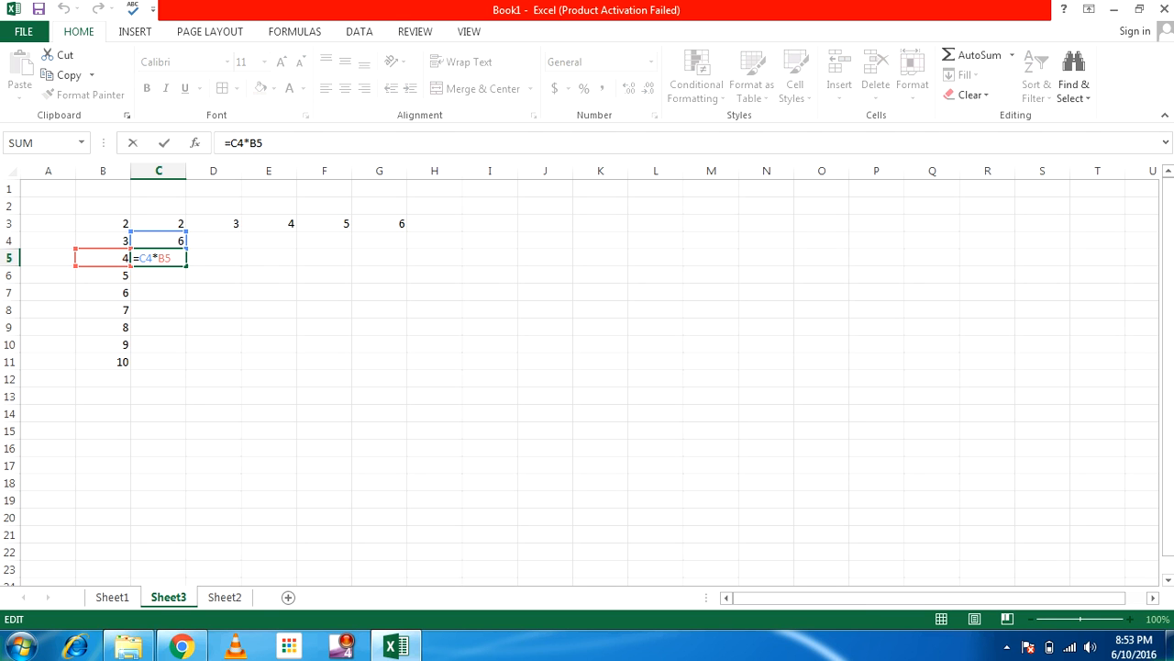
{"action": "left_click", "coordinate": [159, 224]}
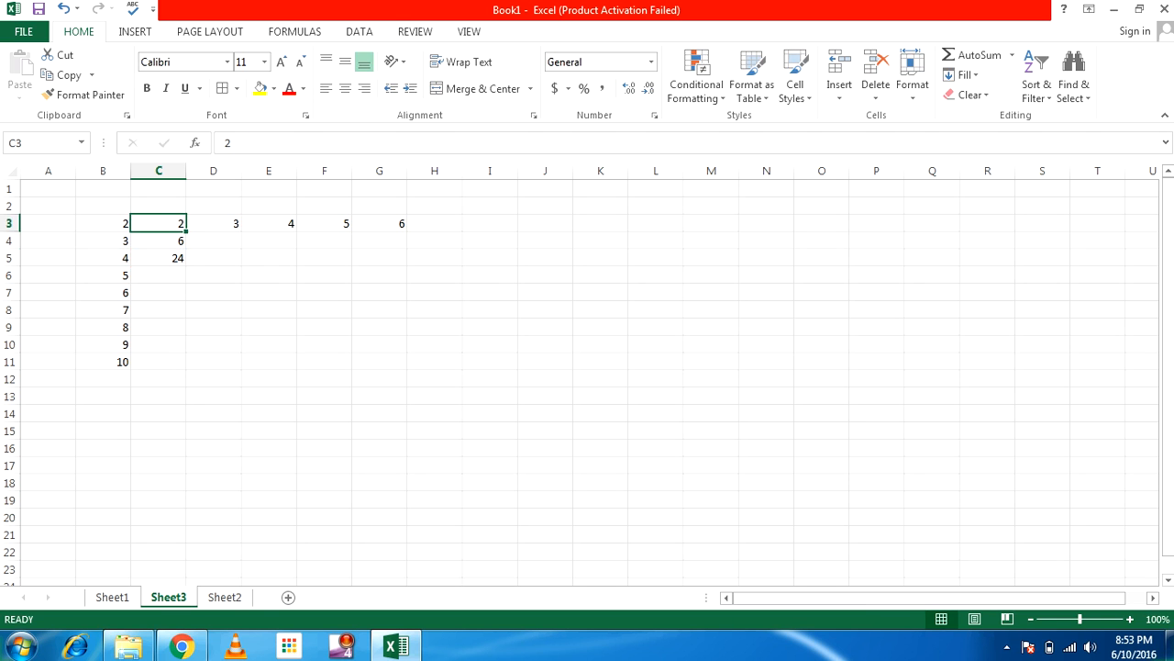
Change C4's formula to =$C$3*B4 with F4, then copy C4
{"action": "key", "text": "Down"}
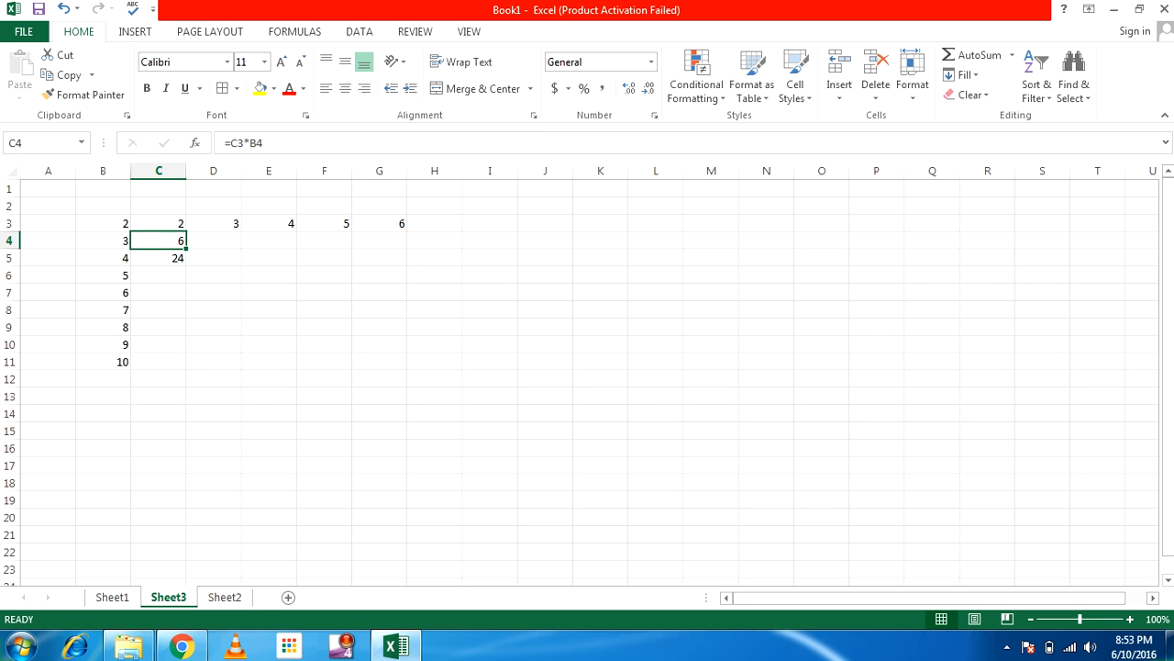
{"action": "key", "text": "F2"}
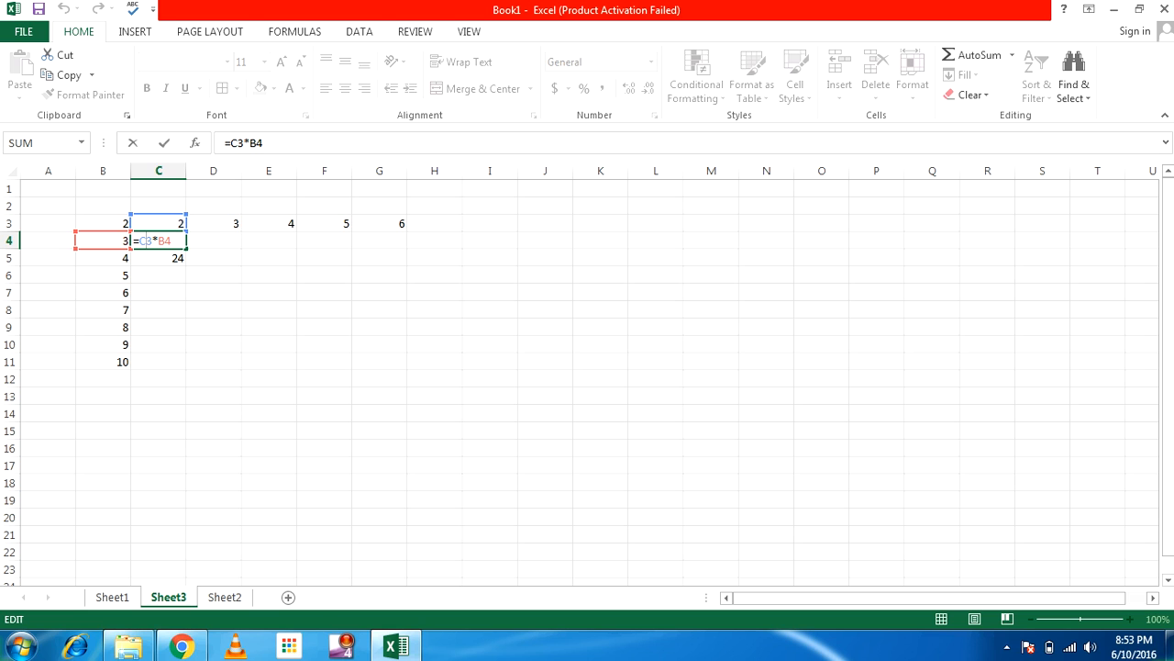
{"action": "key", "text": "F4"}
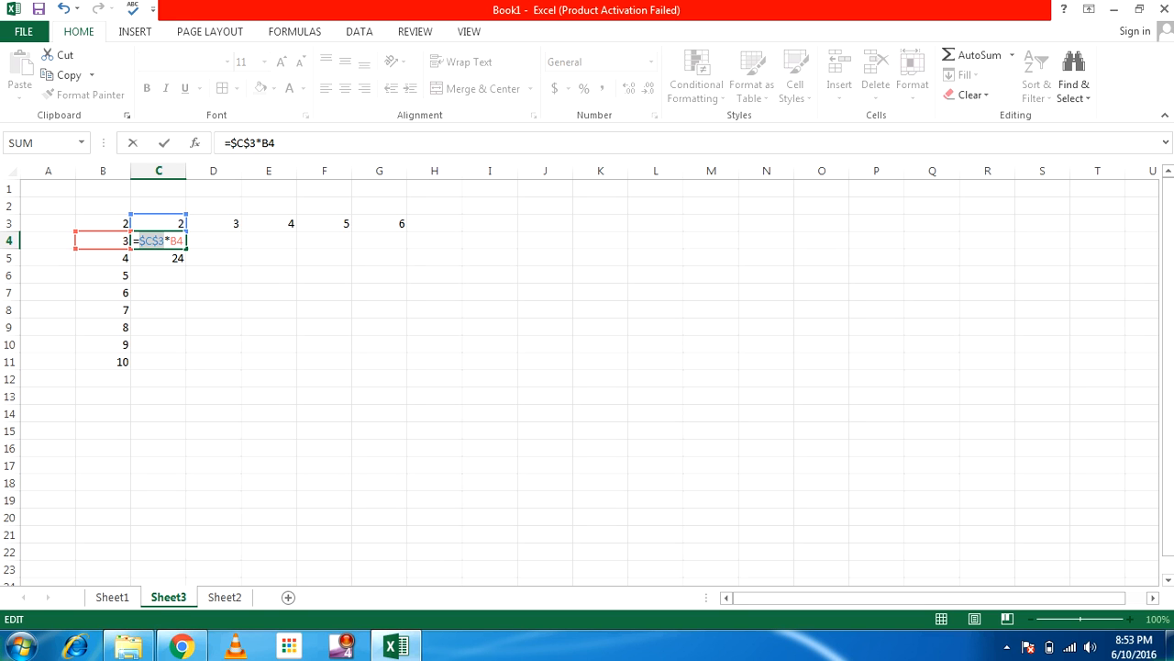
{"action": "key", "text": "Return"}
{"action": "left_click", "coordinate": [159, 241]}
{"action": "key", "text": "ctrl+c"}
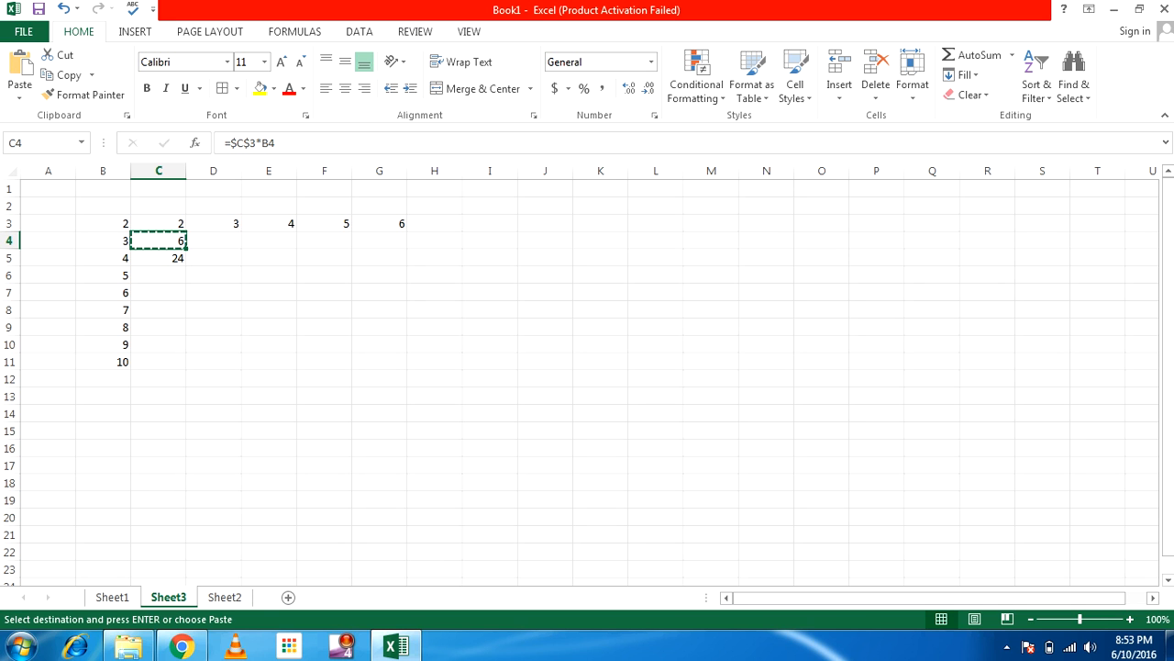
Paste the locked C4 formula into C5 and C6
{"action": "left_click", "coordinate": [159, 257]}
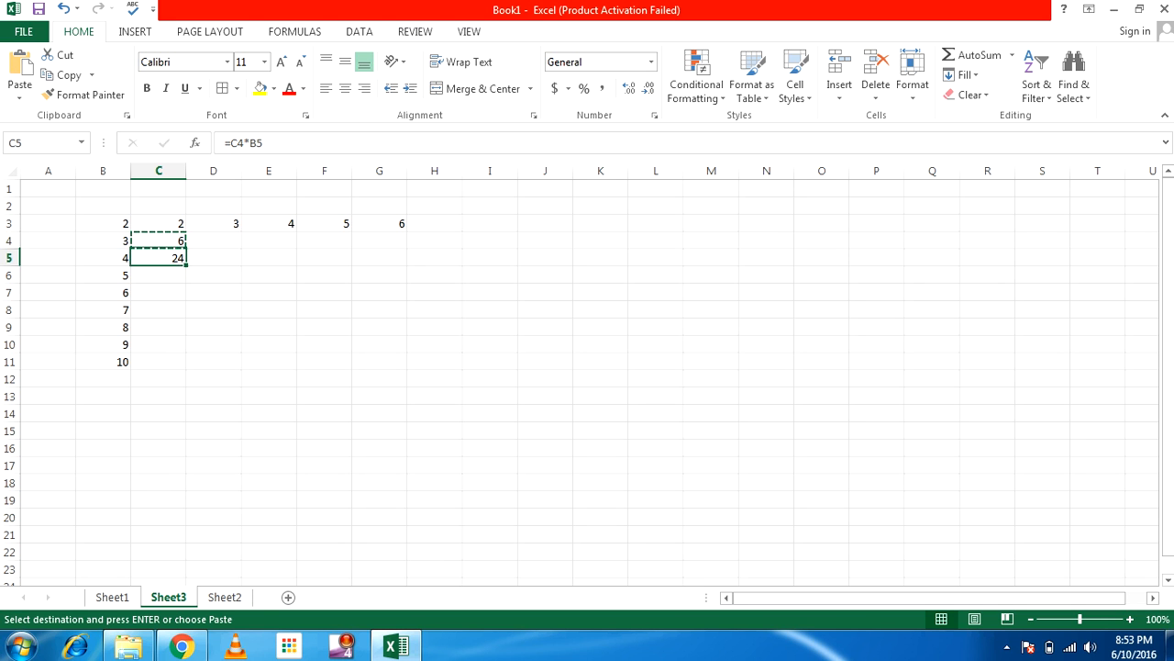
{"action": "key", "text": "ctrl+v"}
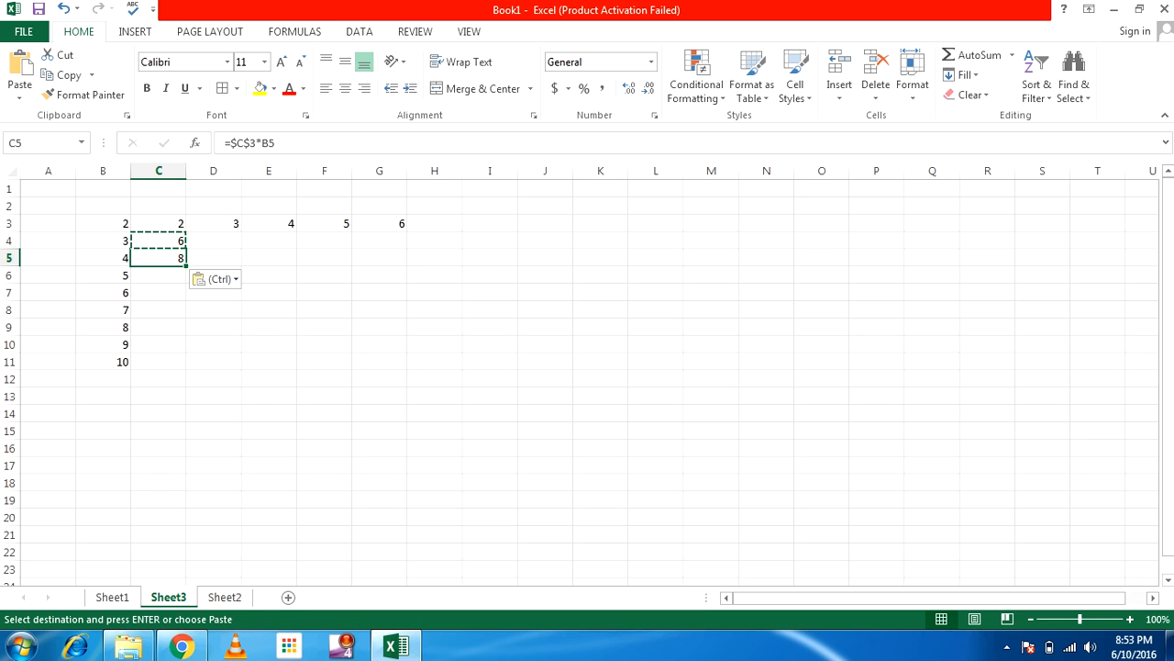
{"action": "key", "text": "ctrl+z"}
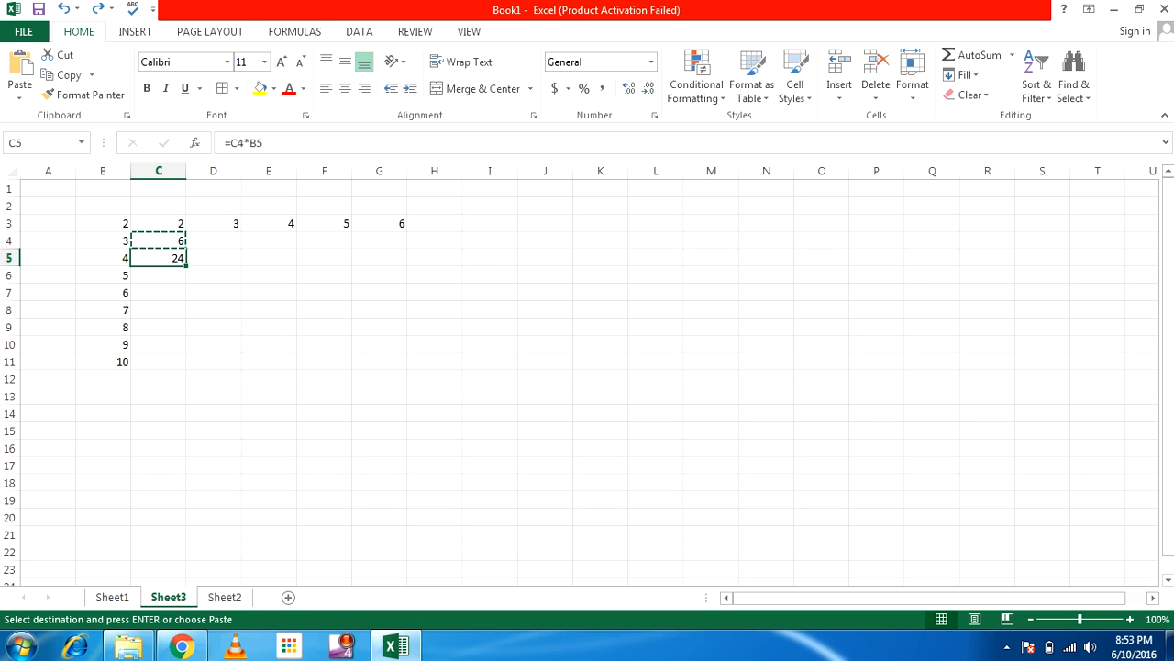
{"action": "key", "text": "ctrl+y"}
{"action": "key", "text": "Down"}
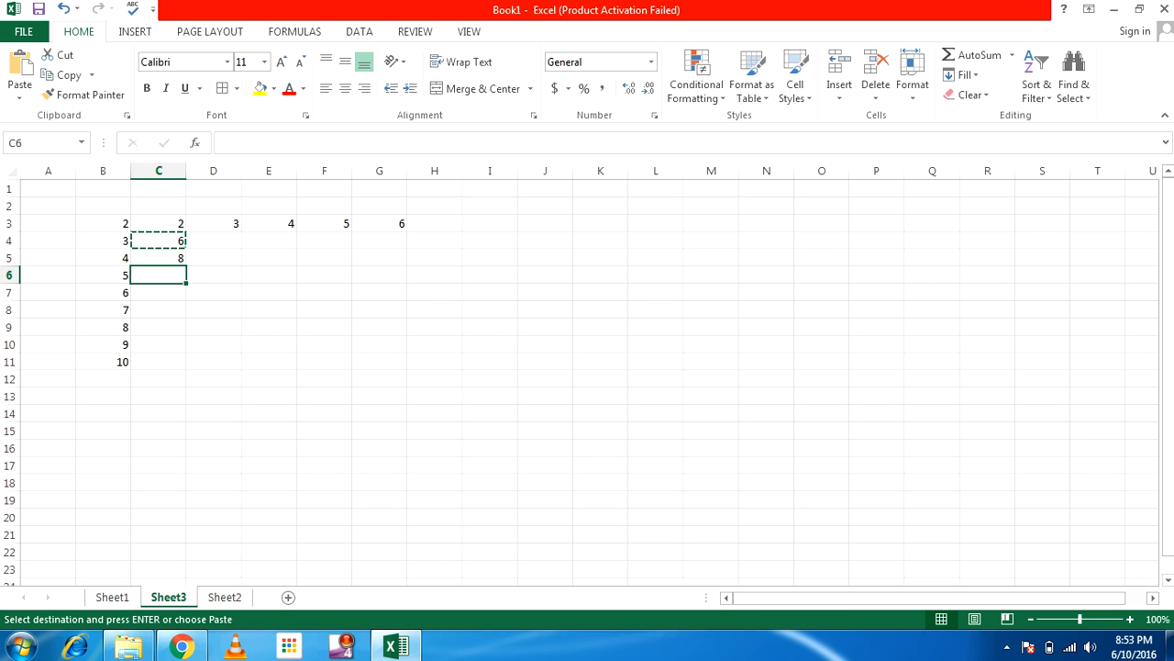
{"action": "key", "text": "ctrl+v"}
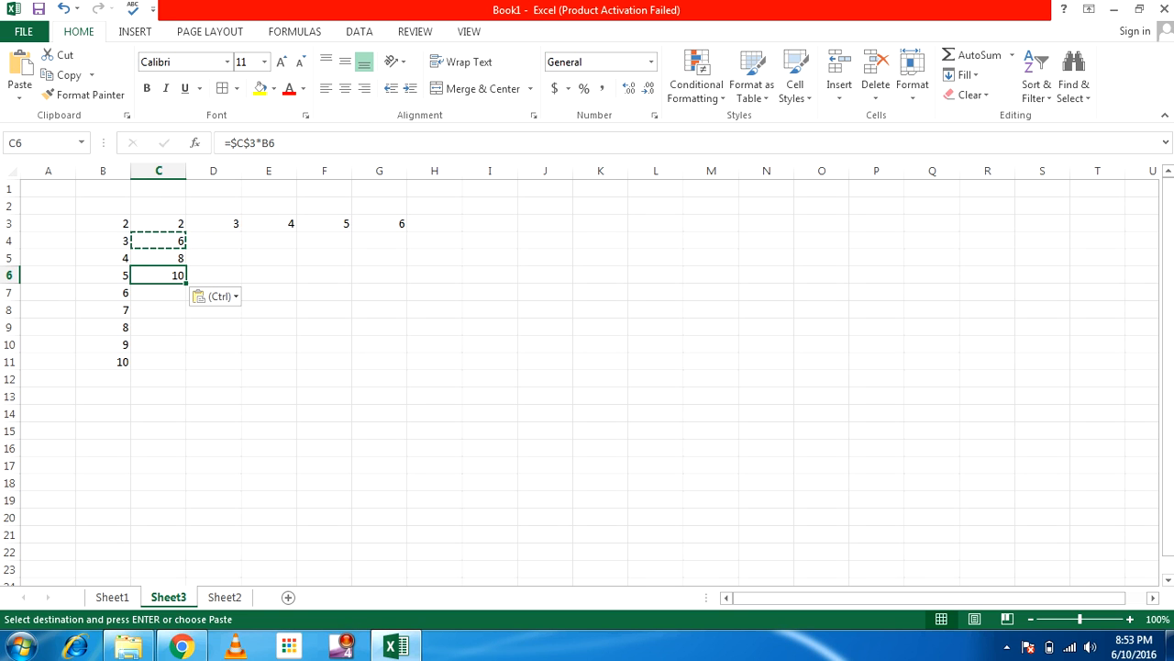
Paste the formula into C7:C11 so column C runs to 20, then recopy C4
{"action": "left_click", "coordinate": [158, 293]}
{"action": "key", "text": "ctrl+v"}
{"action": "key", "text": "shift+Down"}
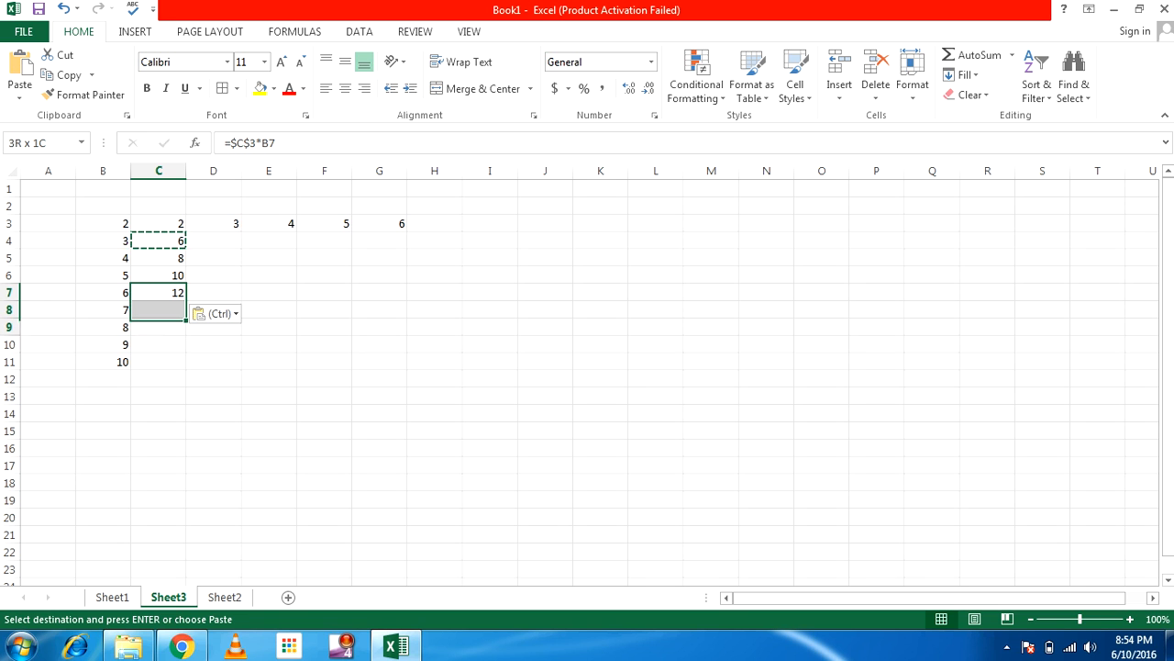
{"action": "key", "text": "shift+Down"}
{"action": "key", "text": "shift+Down"}
{"action": "key", "text": "shift+Down"}
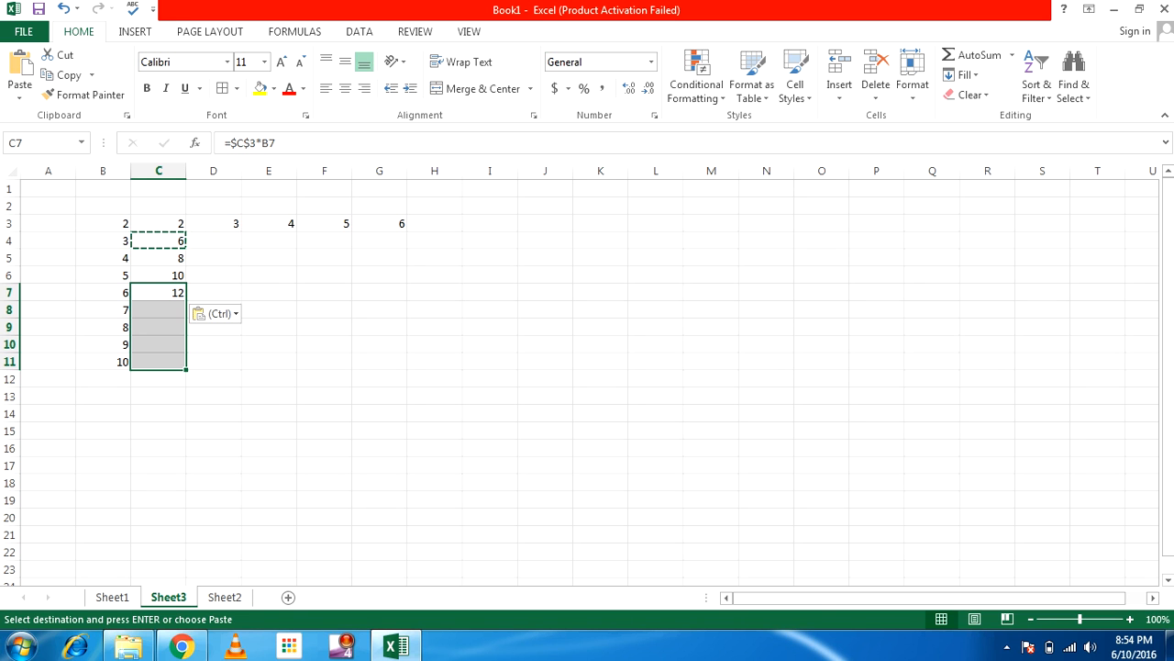
{"action": "key", "text": "Return"}
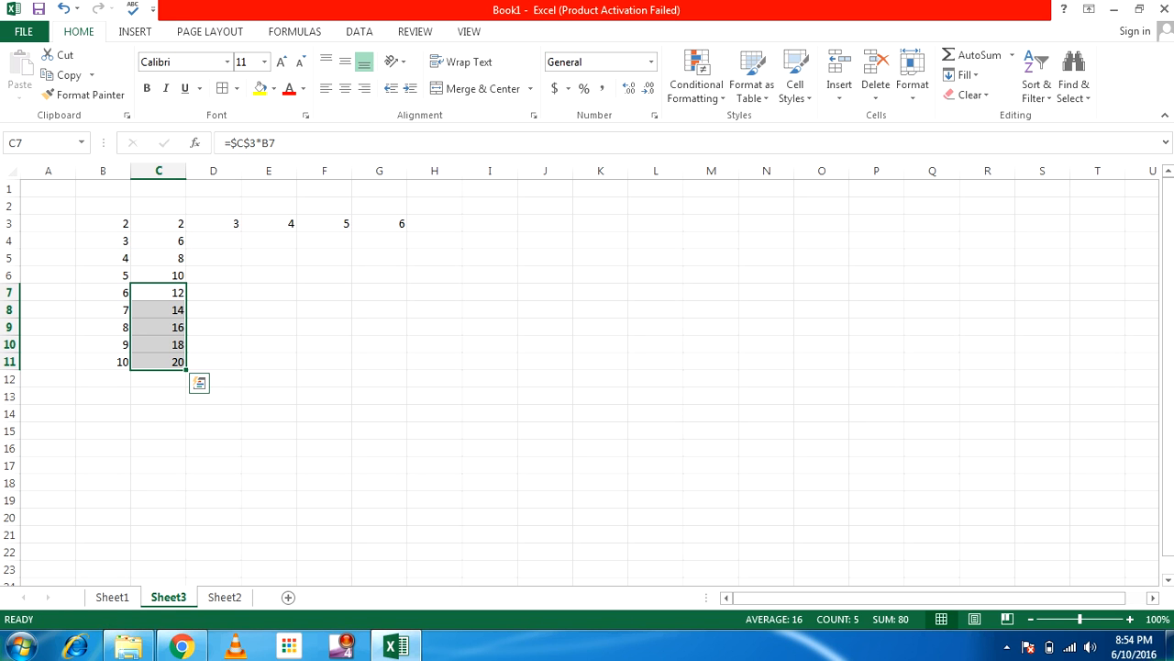
{"action": "left_click", "coordinate": [214, 328]}
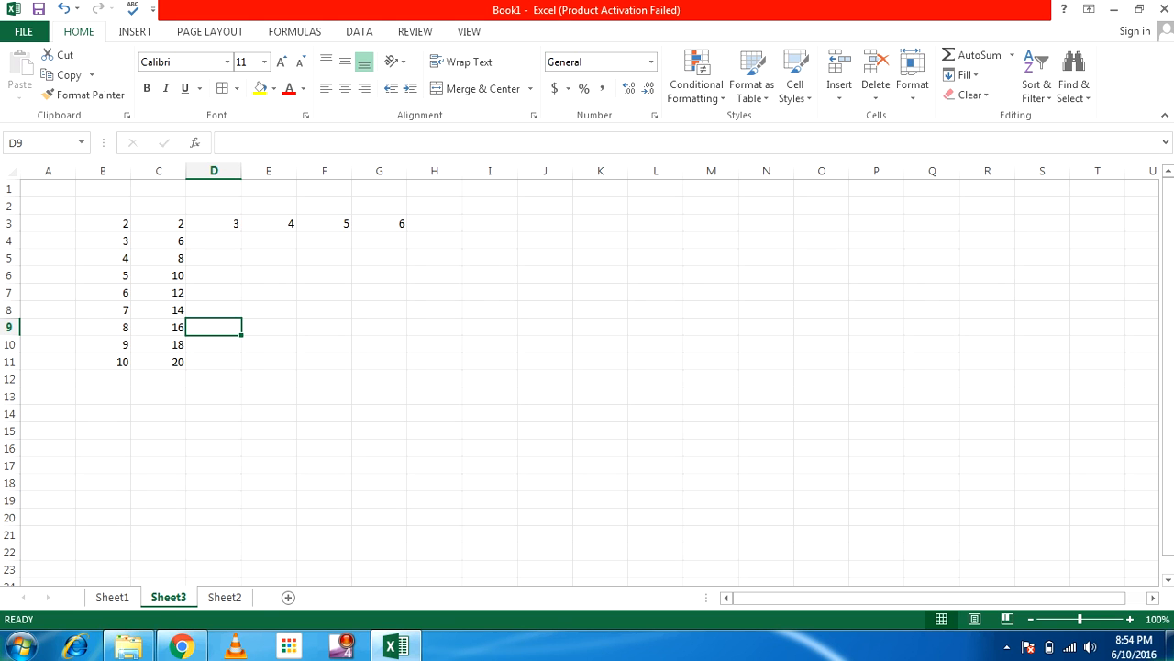
{"action": "left_click", "coordinate": [159, 241]}
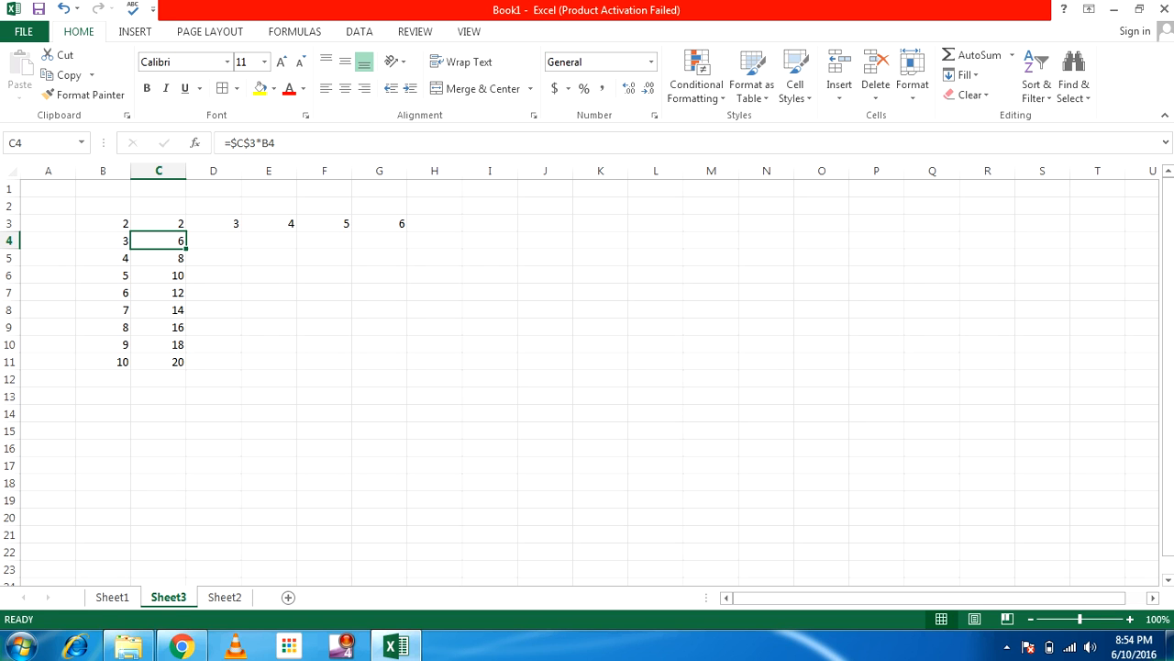
{"action": "key", "text": "ctrl+c"}
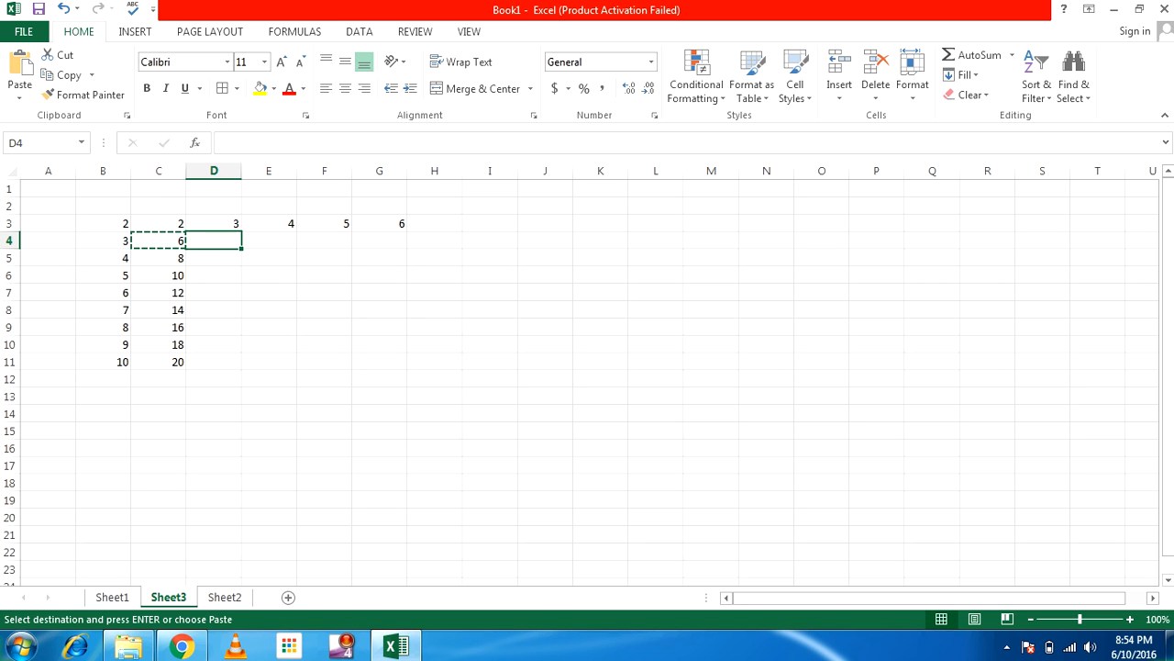
{"action": "key", "text": "Return"}
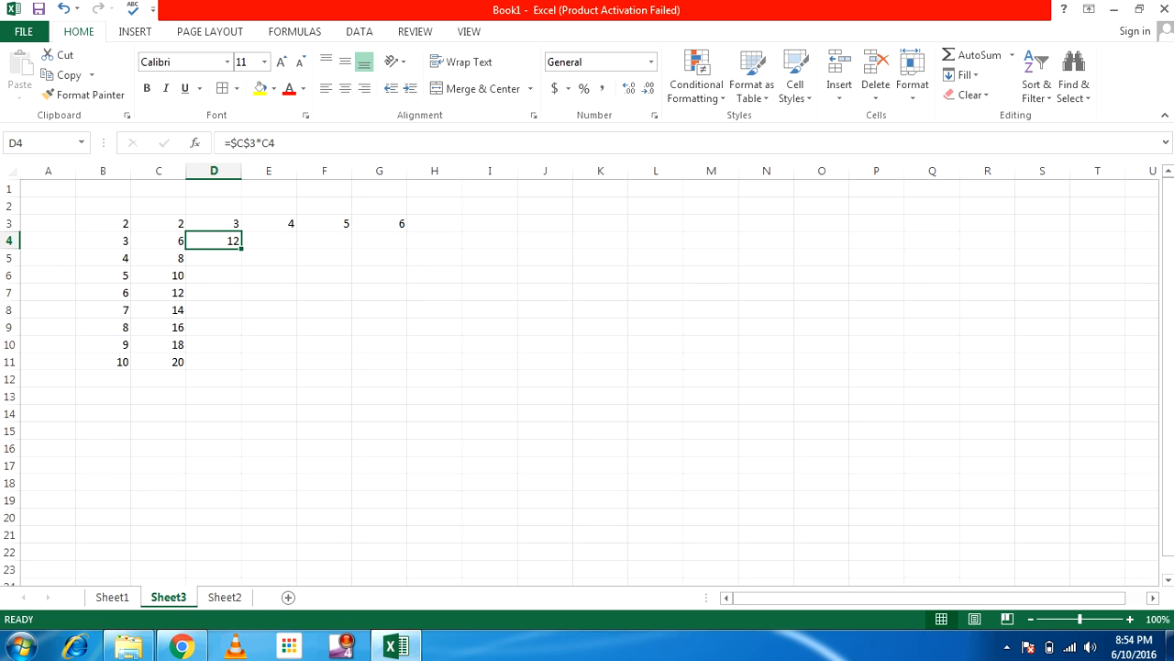
{"action": "key", "text": "F2"}
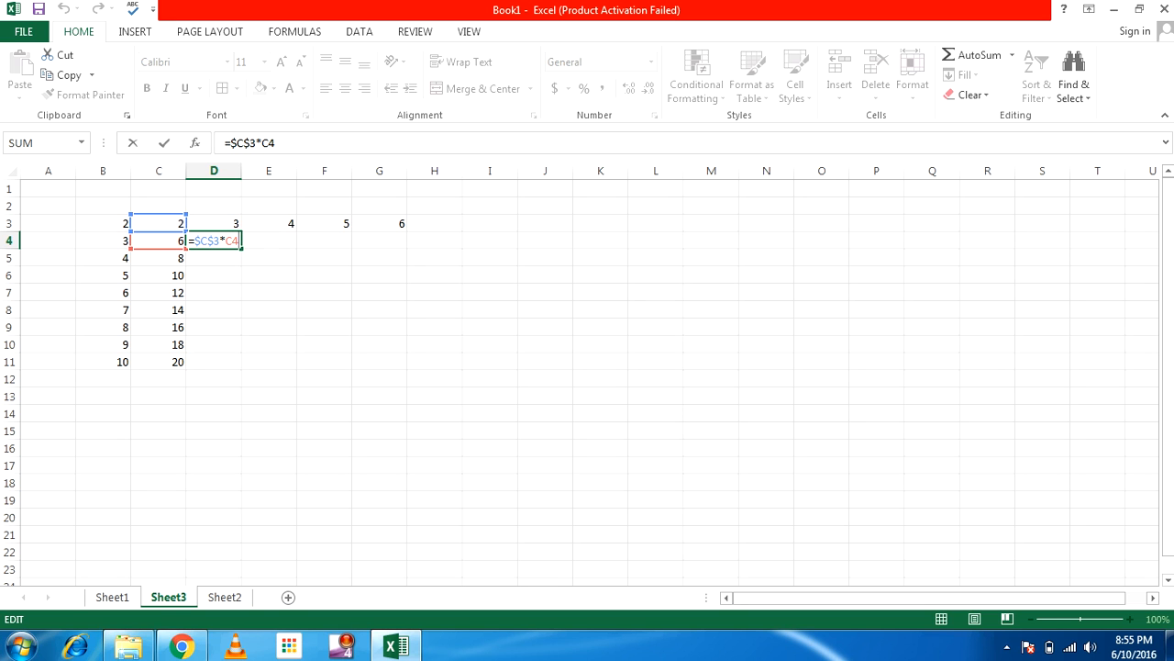
{"action": "key", "text": "Escape"}
{"action": "key", "text": "Delete"}
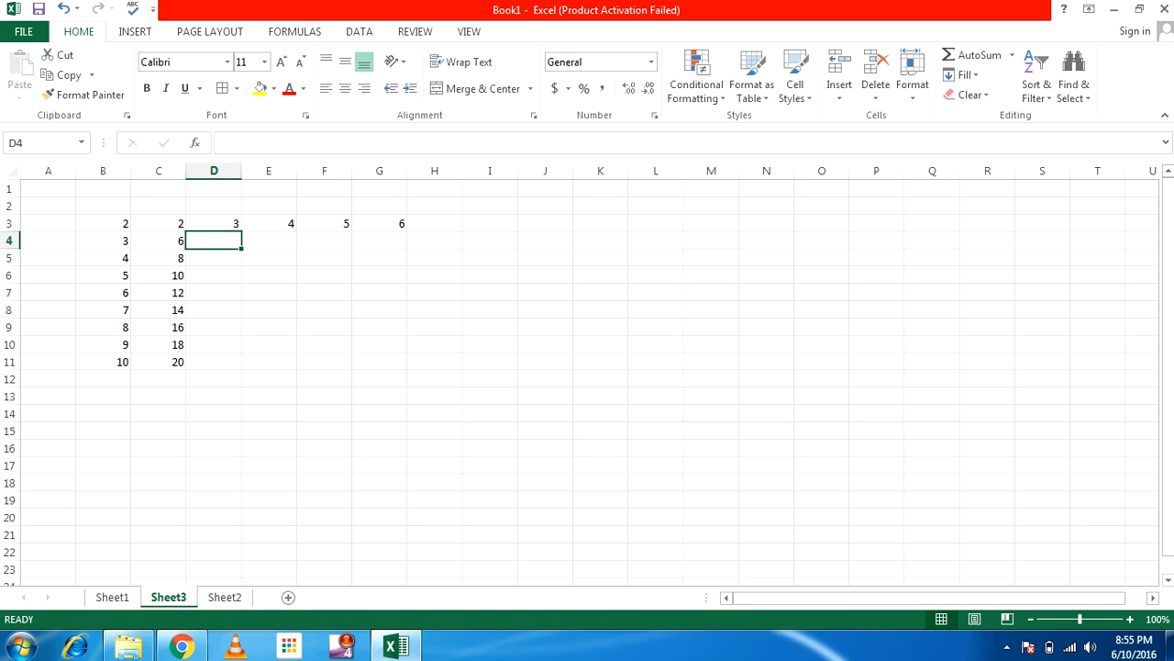
{"action": "key", "text": "Left"}
{"action": "key", "text": "F2"}
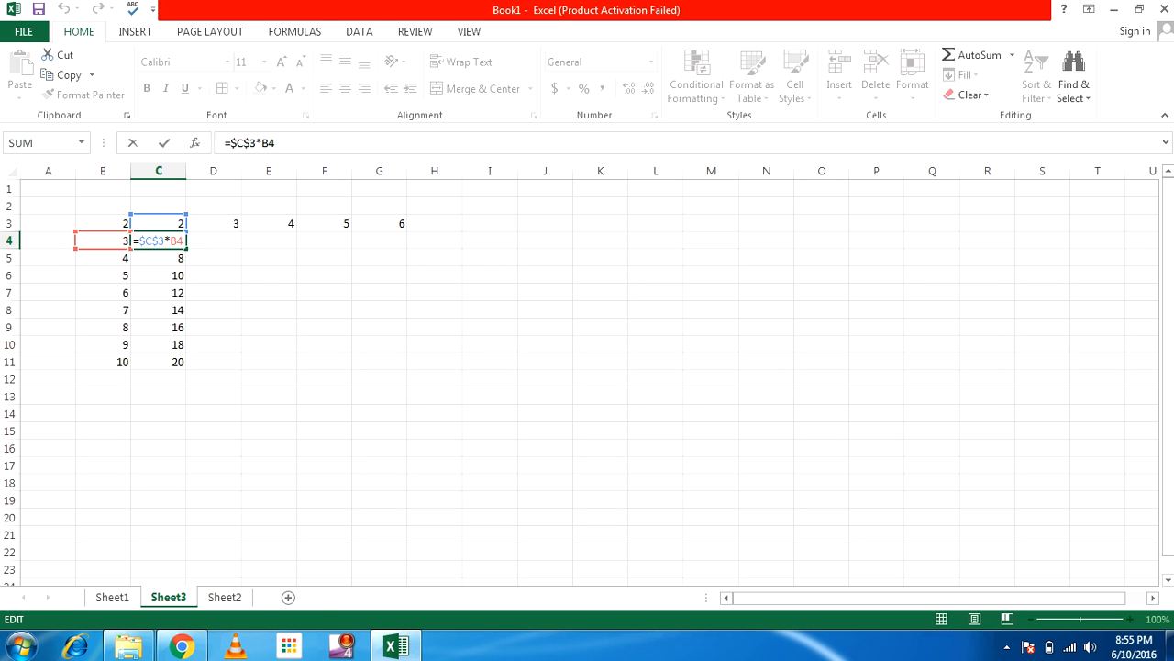
Change C4's header reference to $C3, giving =$C3*B4 with 6 shown
{"action": "left_click", "coordinate": [139, 240]}
{"action": "key", "text": "F4"}
{"action": "key", "text": "F4"}
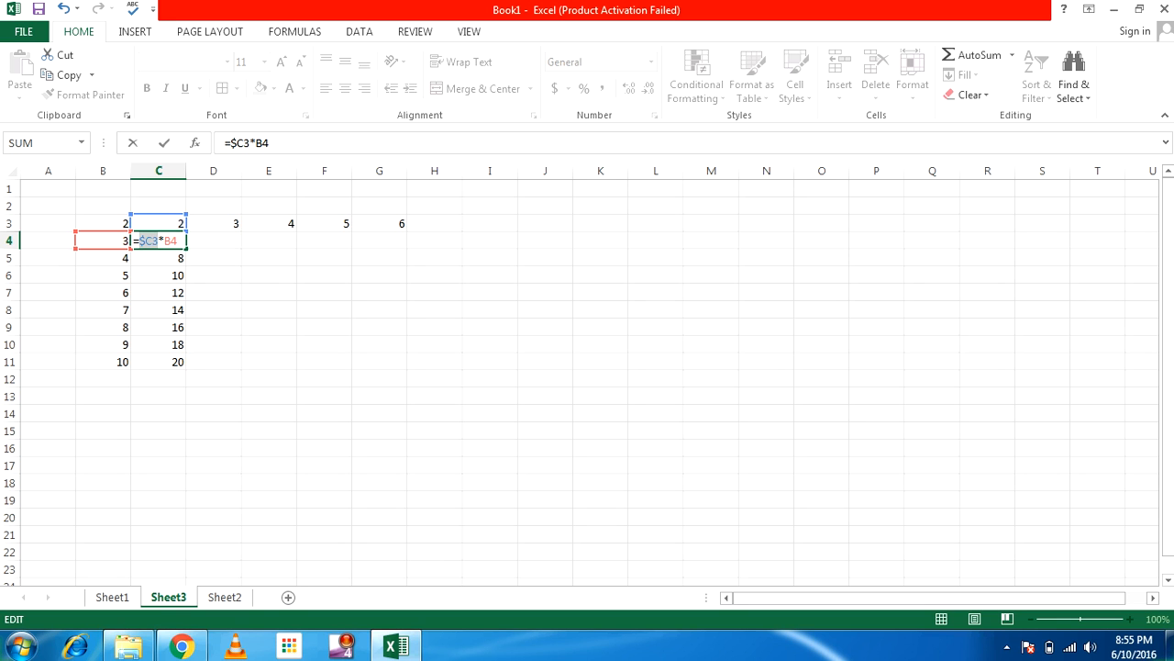
{"action": "left_click", "coordinate": [178, 240]}
{"action": "key", "text": "Return"}
Cancel an accidental edit to C5 and reopen C4's formula for editing
{"action": "double_click", "coordinate": [169, 258]}
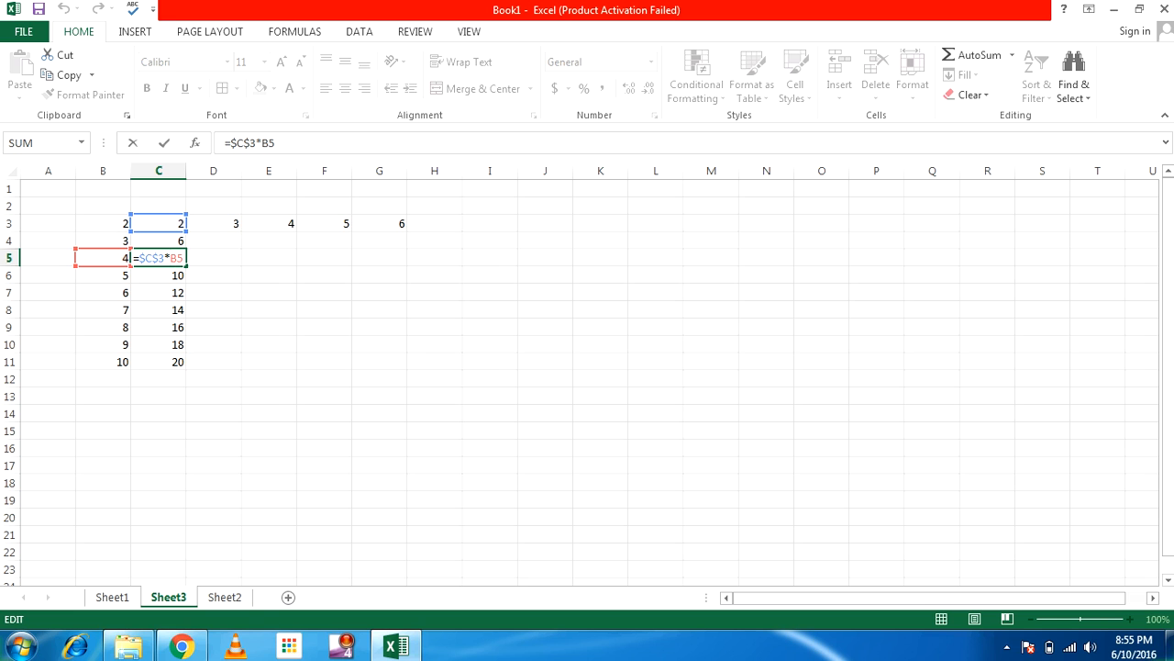
{"action": "left_click", "coordinate": [179, 240]}
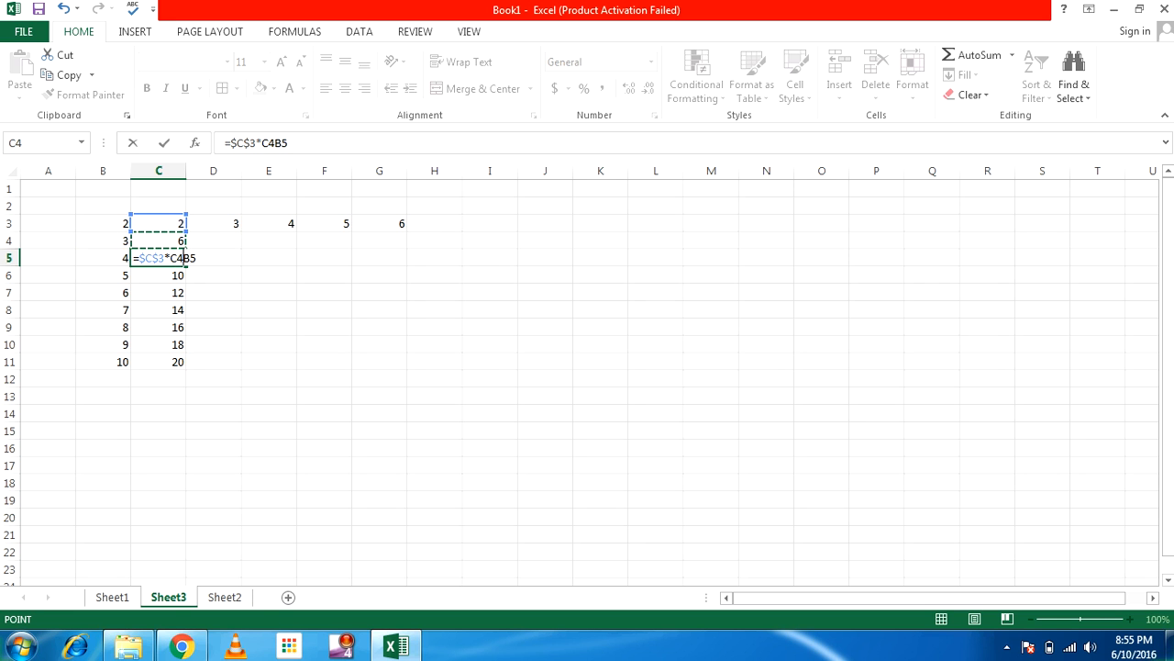
{"action": "key", "text": "Right"}
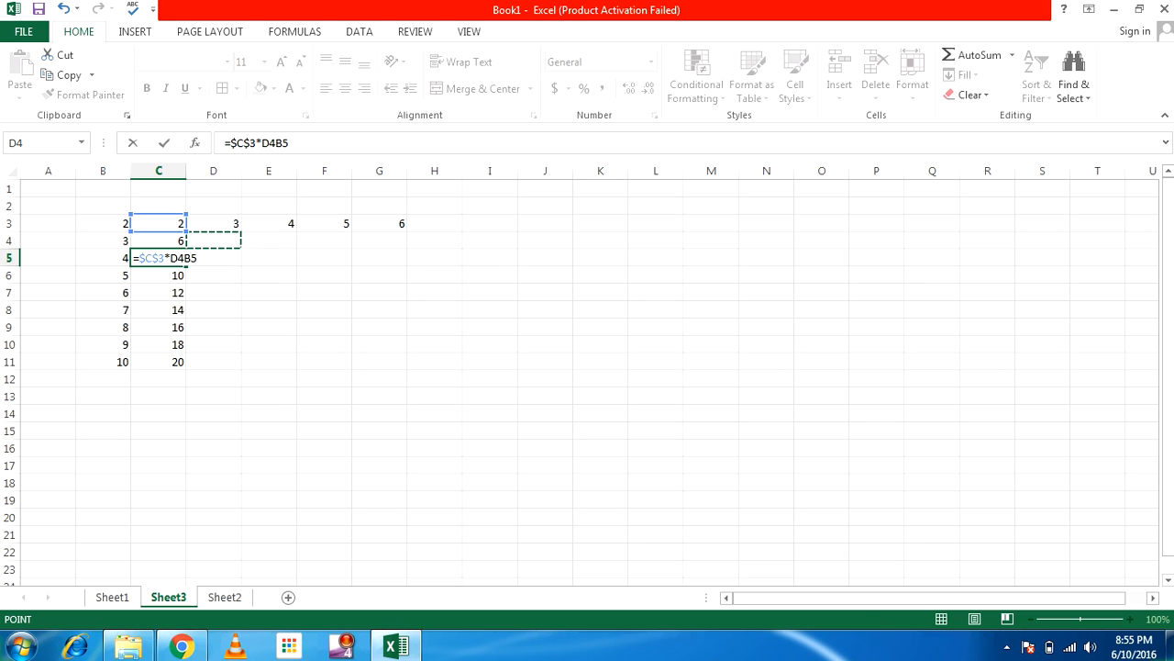
{"action": "key", "text": "Escape"}
{"action": "left_click", "coordinate": [158, 241]}
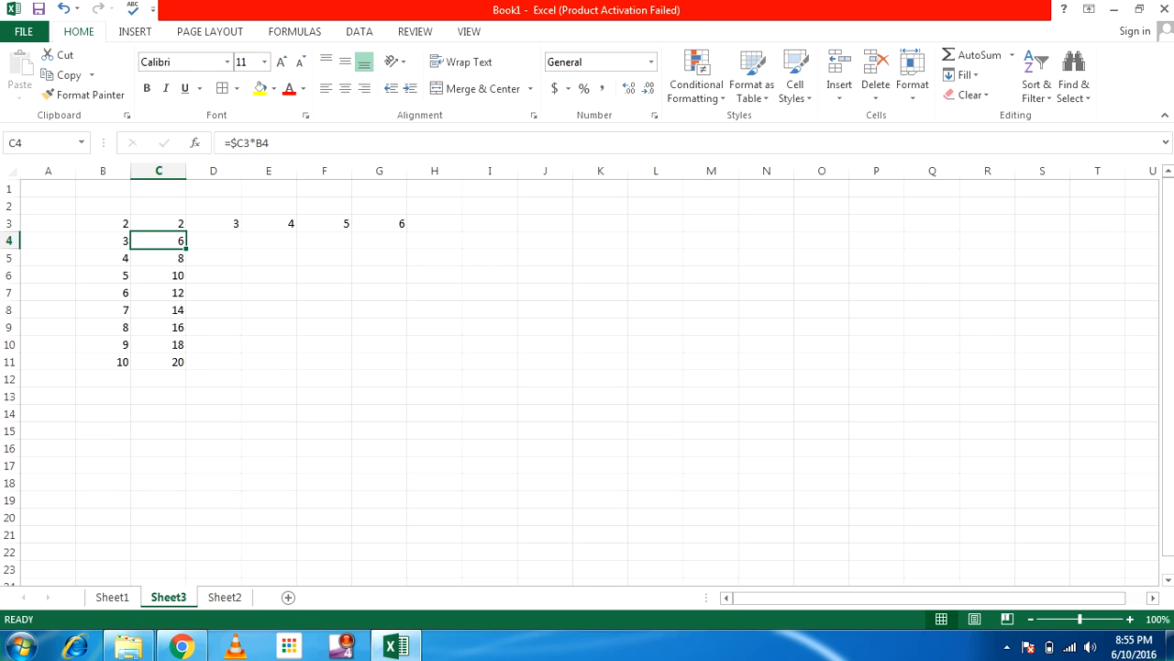
{"action": "key", "text": "F2"}
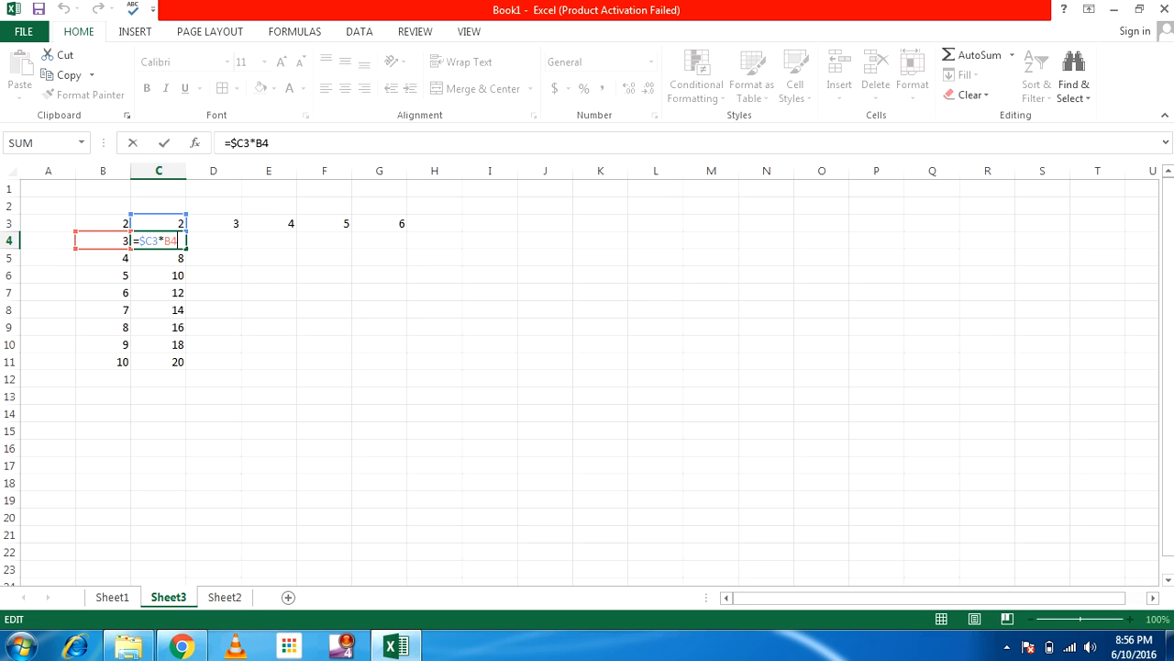
Commit C4's formula and check the header values across row 3
{"action": "left_click", "coordinate": [214, 223]}
{"action": "left_click", "coordinate": [269, 223]}
{"action": "left_click", "coordinate": [324, 223]}
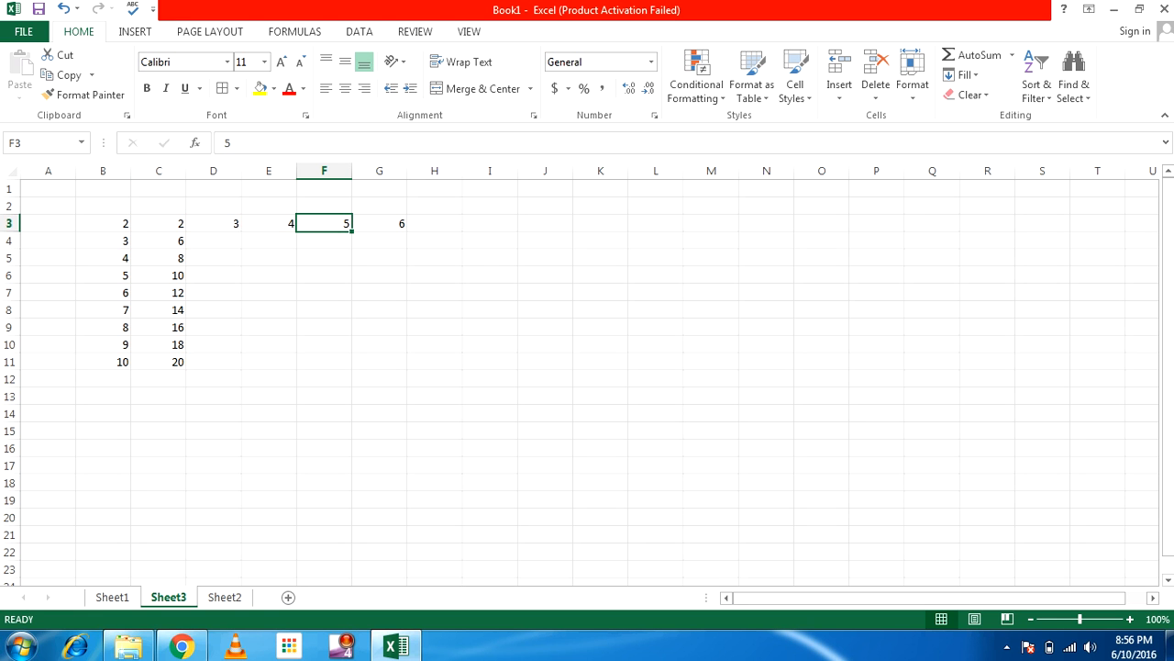
{"action": "left_click", "coordinate": [378, 223]}
Rewrite C4's formula as =C$3*$B4, still showing 6
{"action": "double_click", "coordinate": [159, 241]}
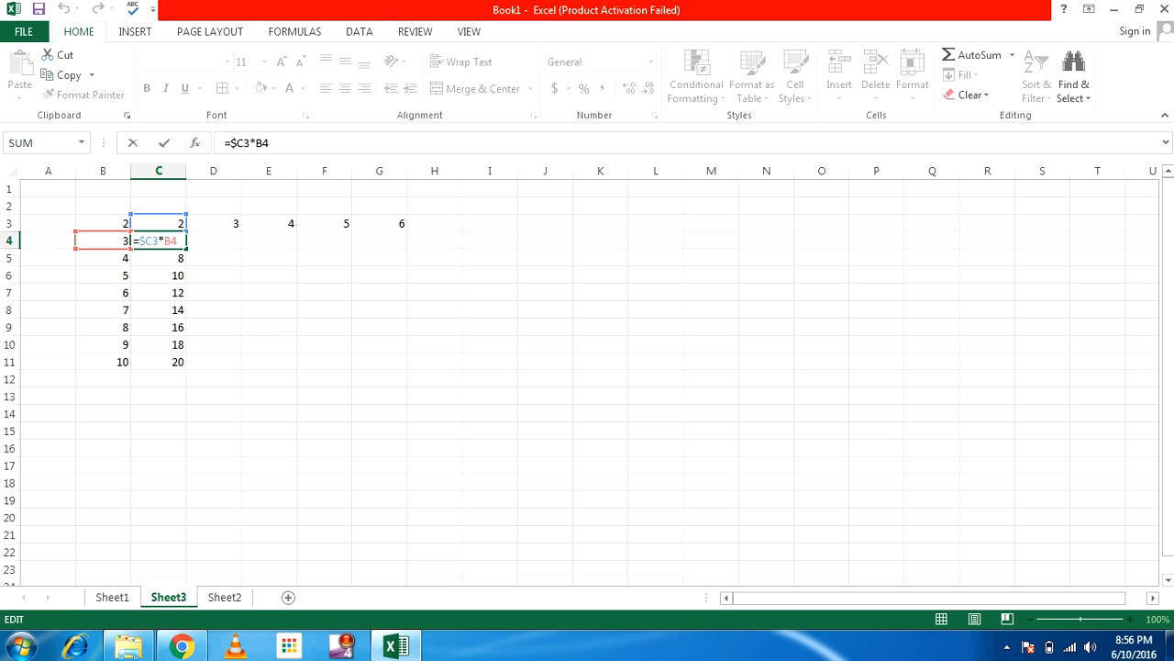
{"action": "key", "text": "F4"}
{"action": "key", "text": "F4"}
{"action": "key", "text": "F4"}
{"action": "left_click", "coordinate": [178, 241]}
{"action": "key", "text": "F4"}
{"action": "key", "text": "F4"}
{"action": "key", "text": "F4"}
{"action": "key", "text": "Return"}
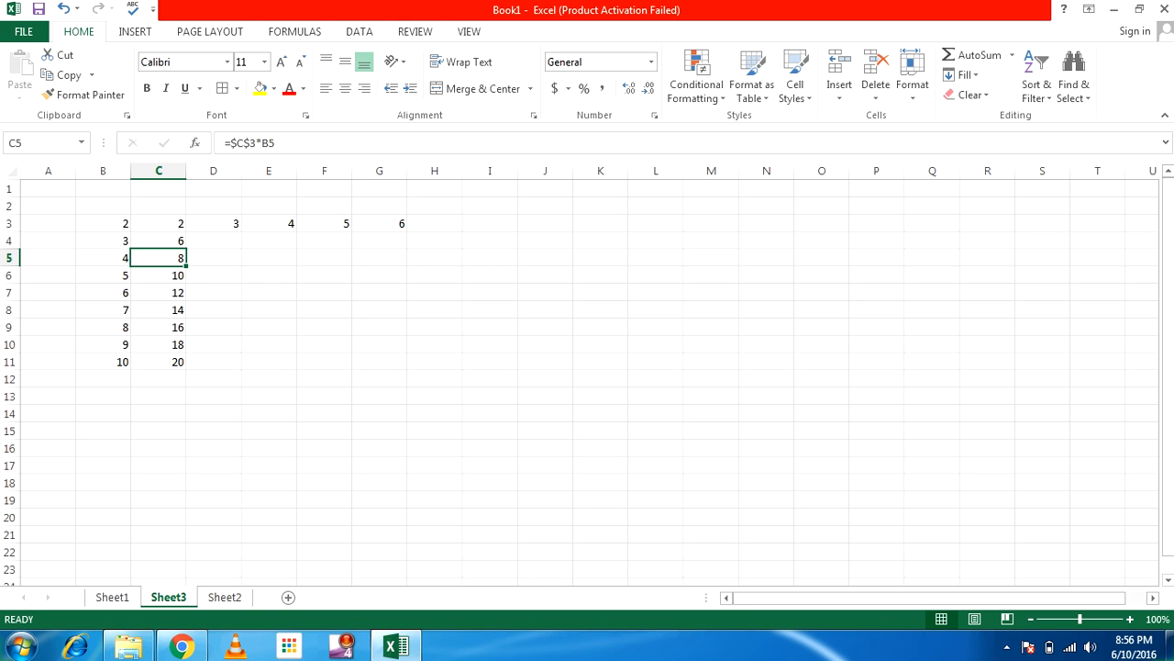
{"action": "left_click", "coordinate": [158, 240]}
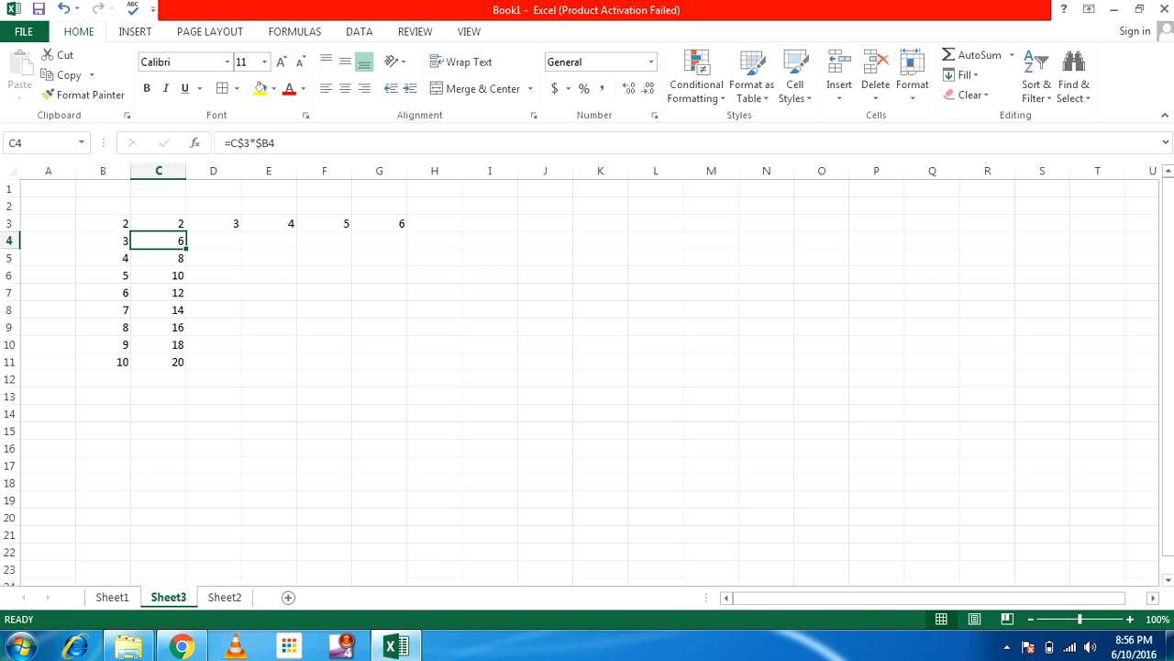
Paste C4's mixed-reference formula across D4:G4
{"action": "key", "text": "ctrl+c"}
{"action": "left_click", "coordinate": [213, 241]}
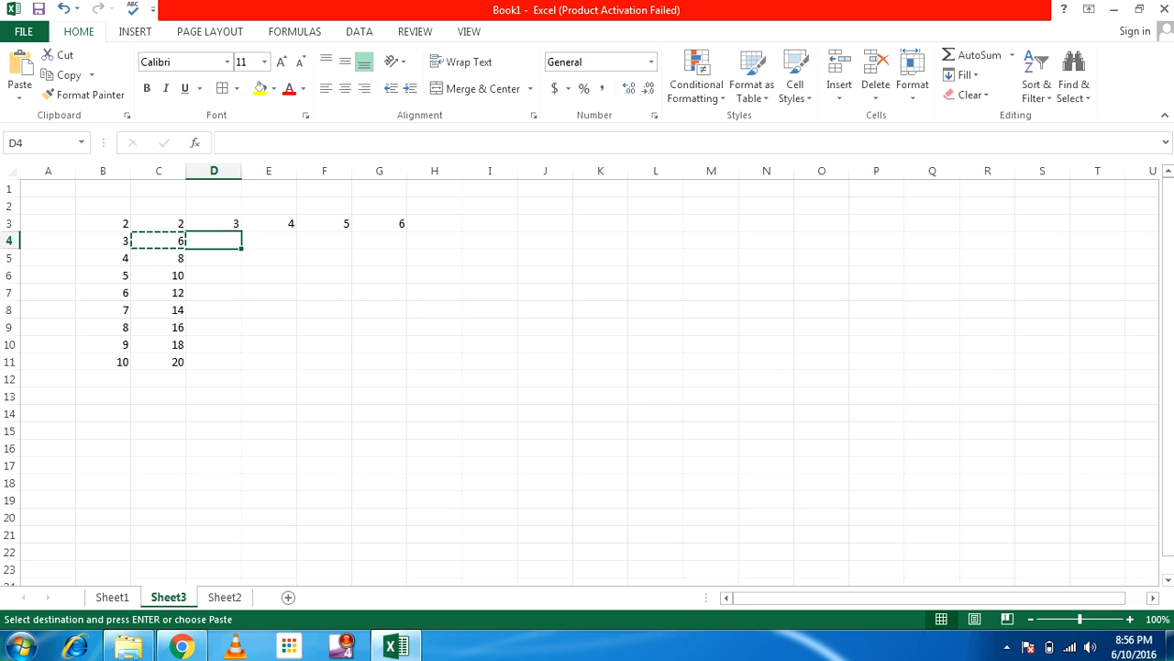
{"action": "key", "text": "Return"}
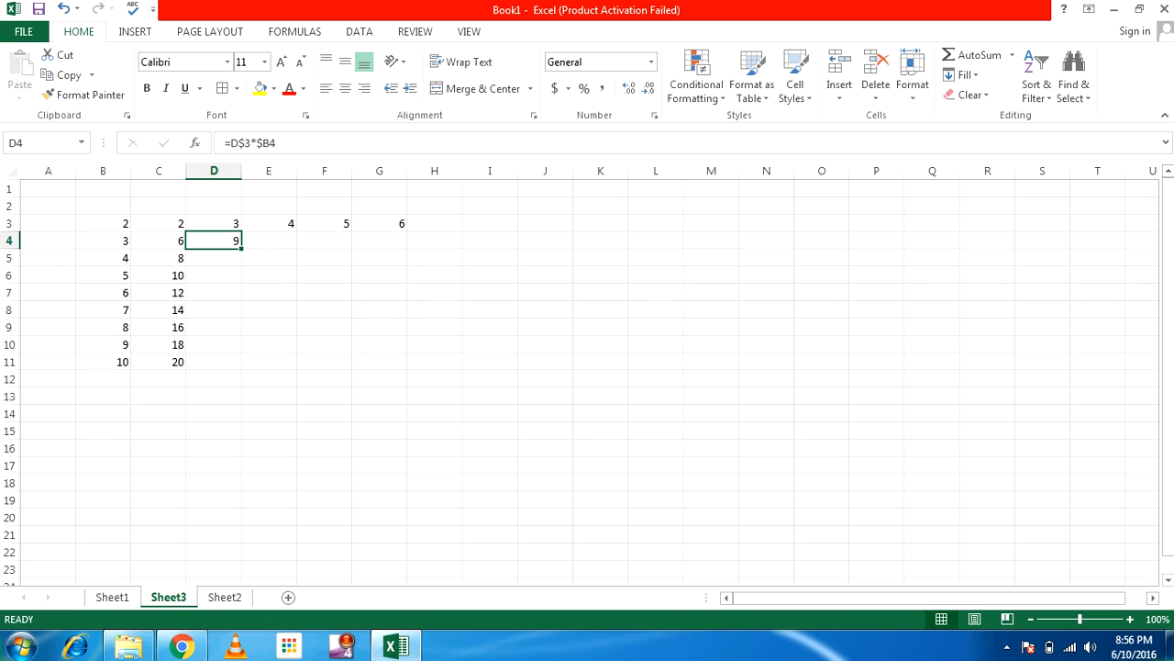
{"action": "key", "text": "ctrl+c"}
{"action": "left_click_drag", "start_coordinate": [231, 244], "coordinate": [386, 242]}
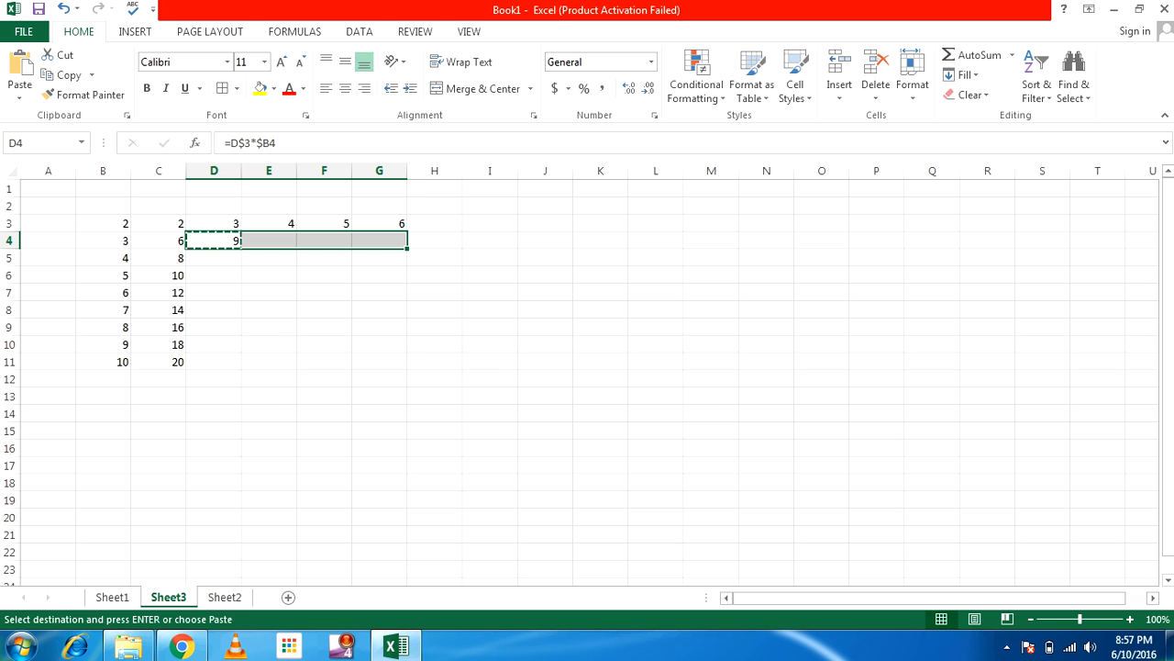
{"action": "key", "text": "Return"}
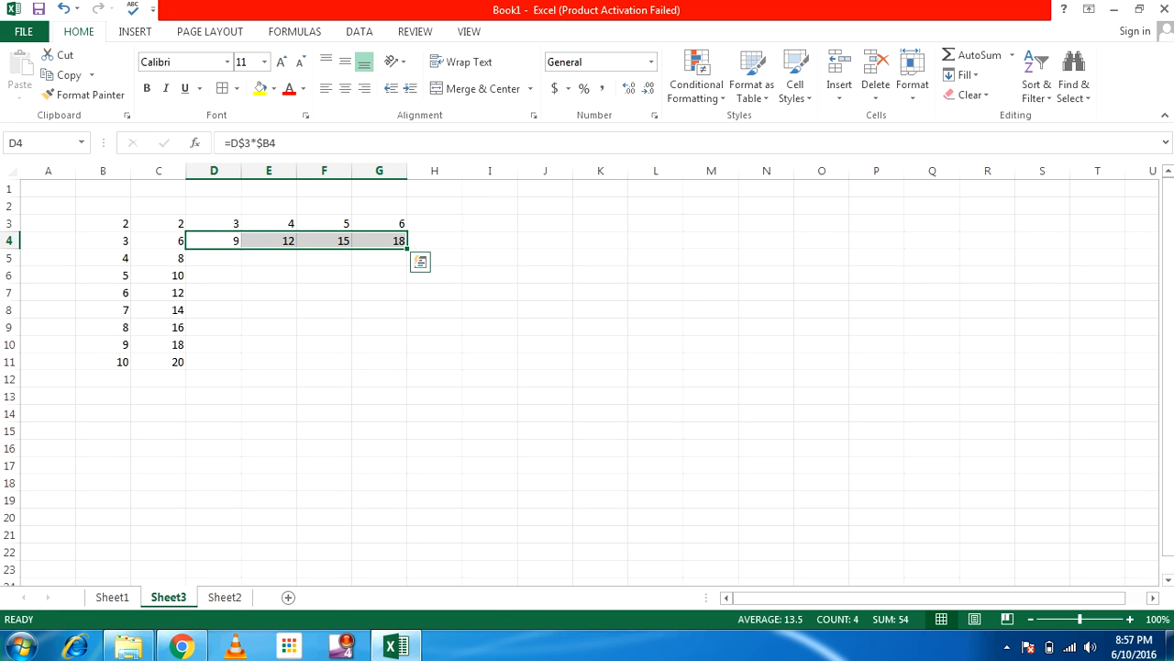
Fill D4:G11 down with Ctrl+D, producing products up to 60
{"action": "key", "text": "shift+Down"}
{"action": "key", "text": "shift+Down"}
{"action": "key", "text": "shift+Down"}
{"action": "key", "text": "shift+Down"}
{"action": "key", "text": "shift+Down"}
{"action": "key", "text": "shift+Down"}
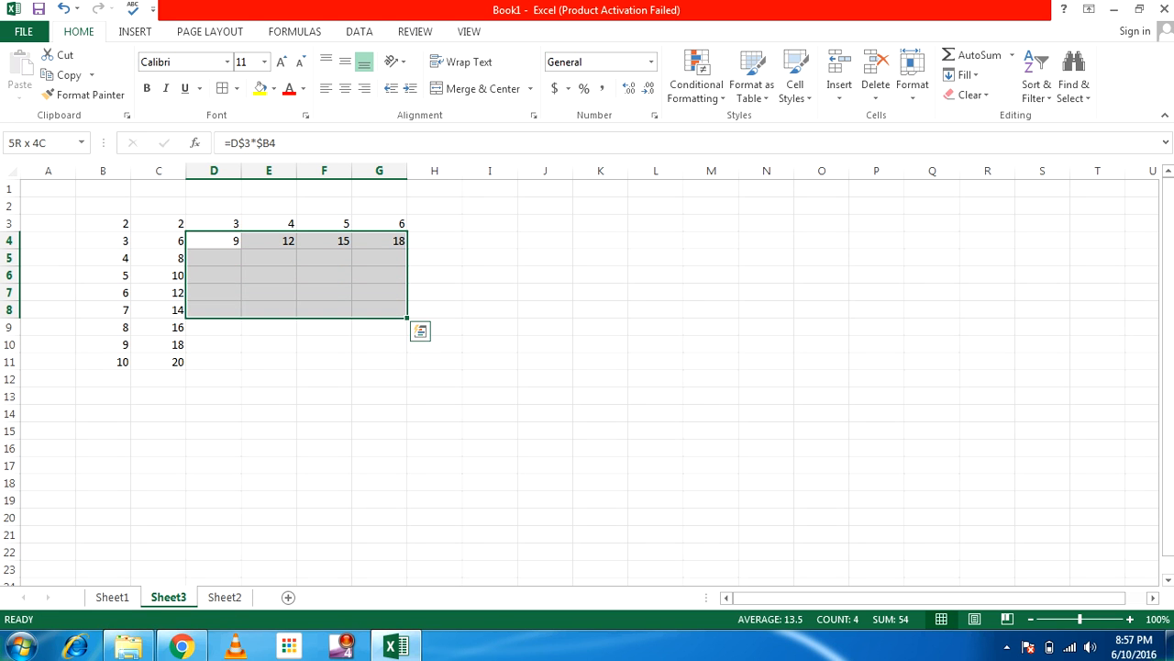
{"action": "key", "text": "shift+Down"}
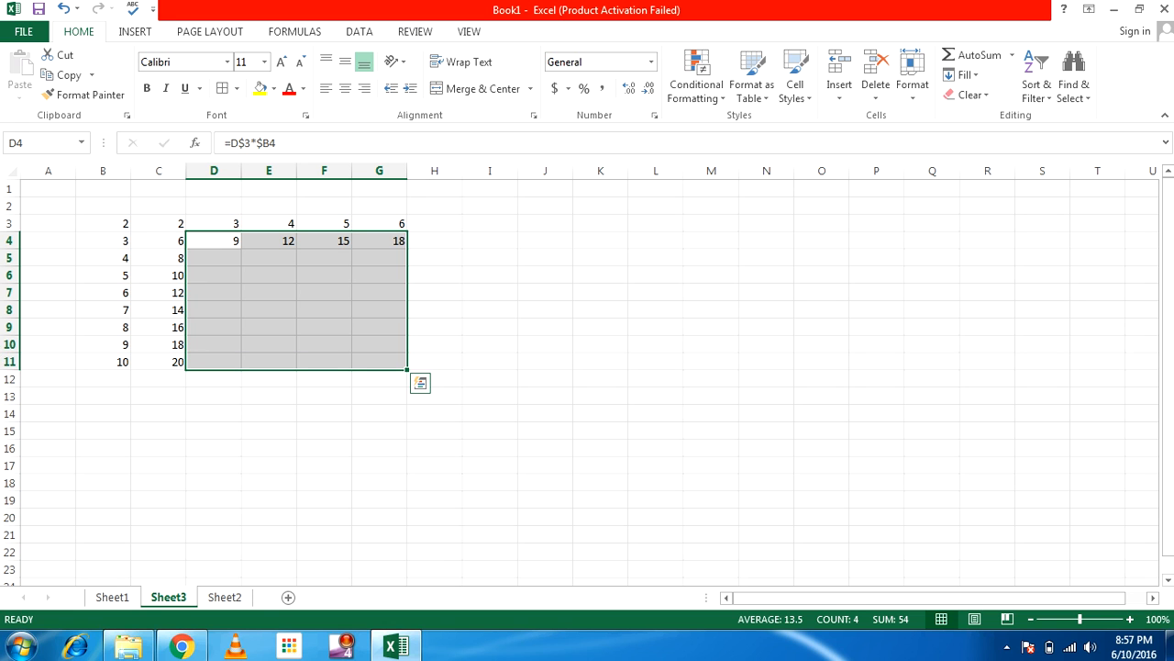
{"action": "key", "text": "ctrl+d"}
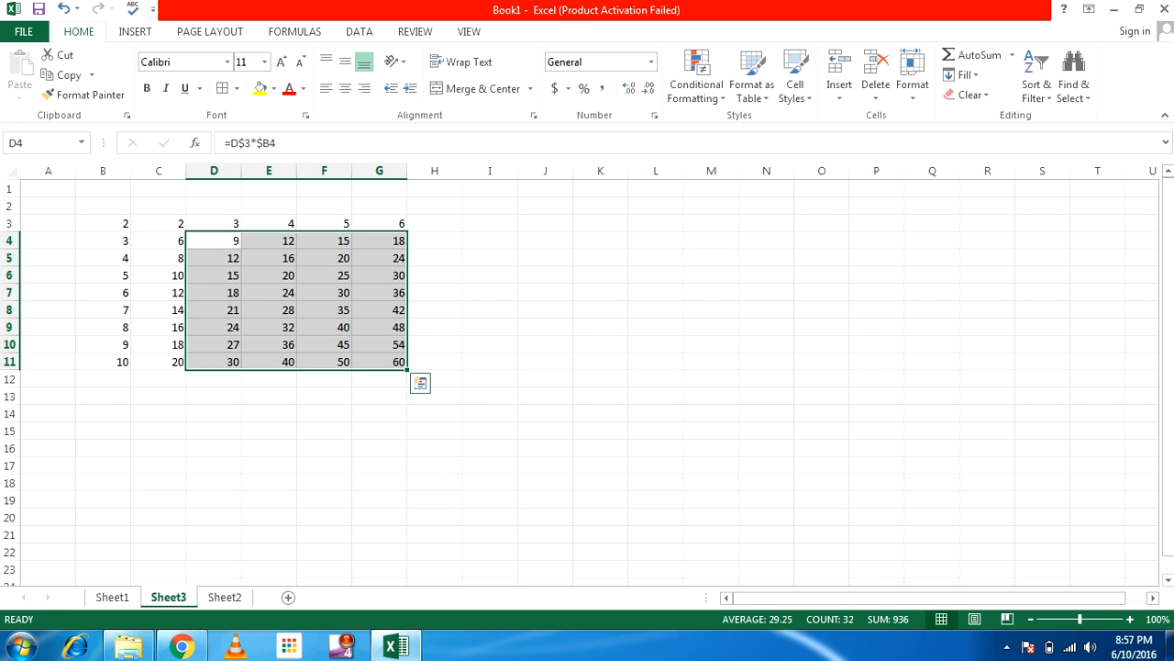
{"action": "key", "text": "Up"}
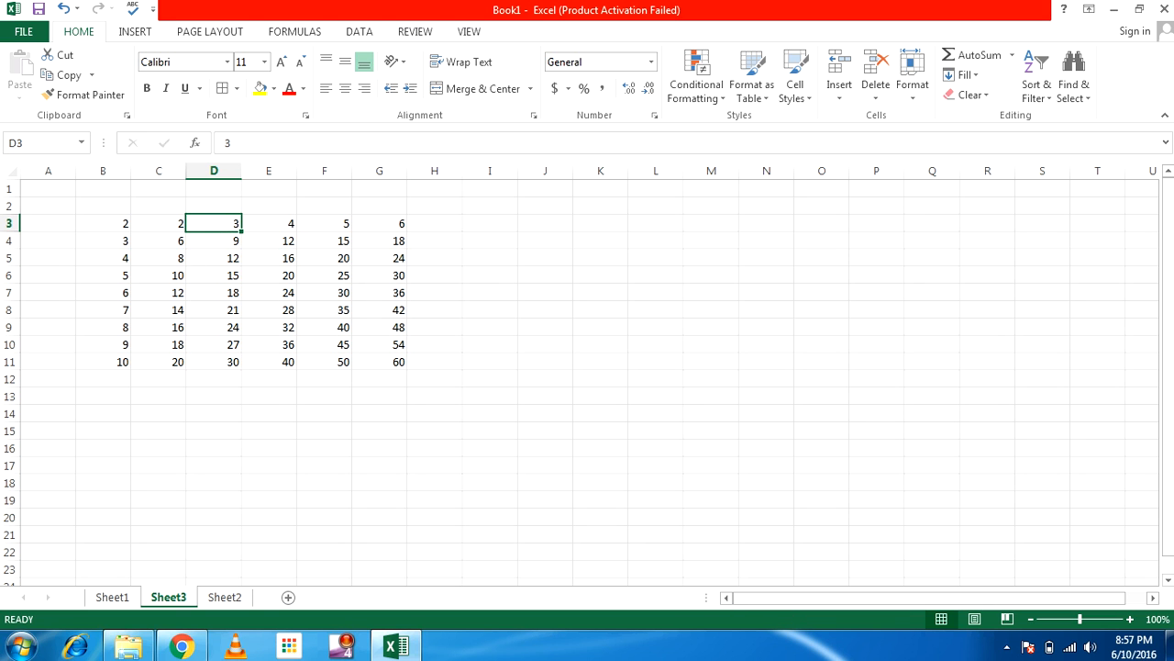
Insert a blank row at row 4, shifting the table down
{"action": "key", "text": "Left"}
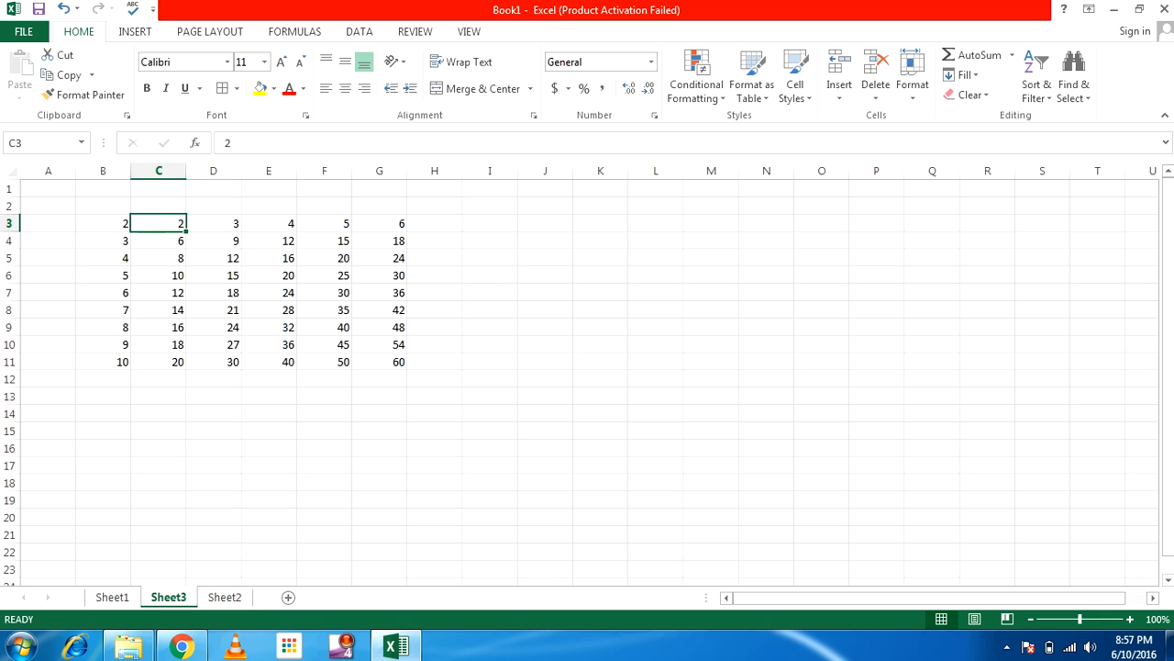
{"action": "key", "text": "Down"}
{"action": "key", "text": "shift+space"}
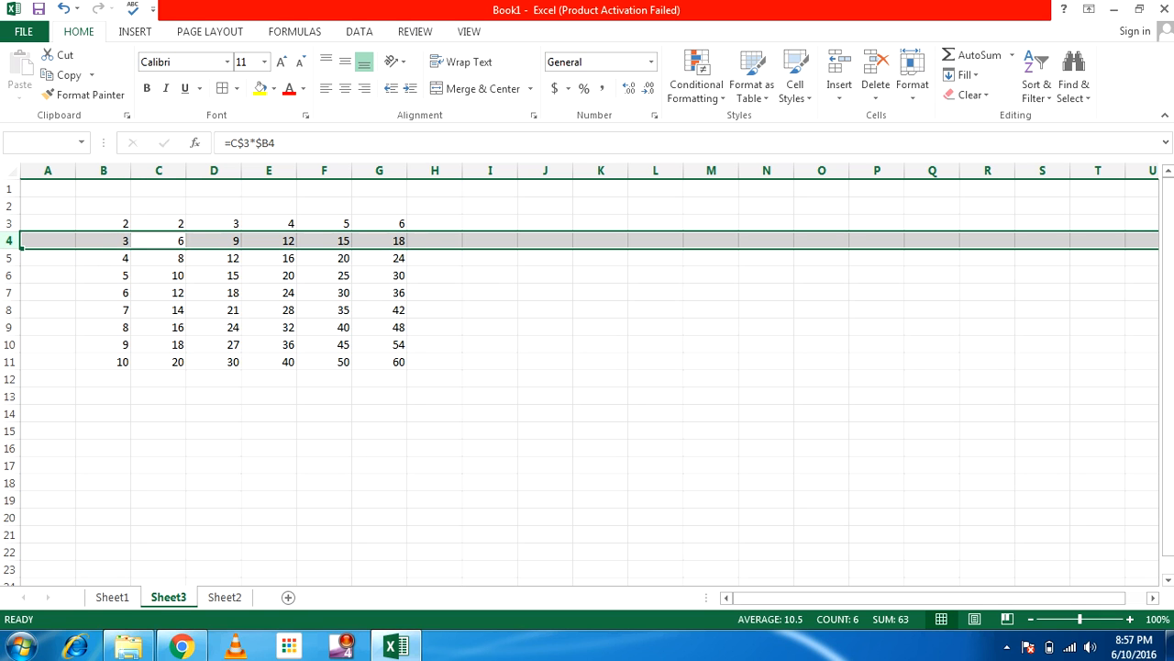
{"action": "key", "text": "ctrl+shift+plus"}
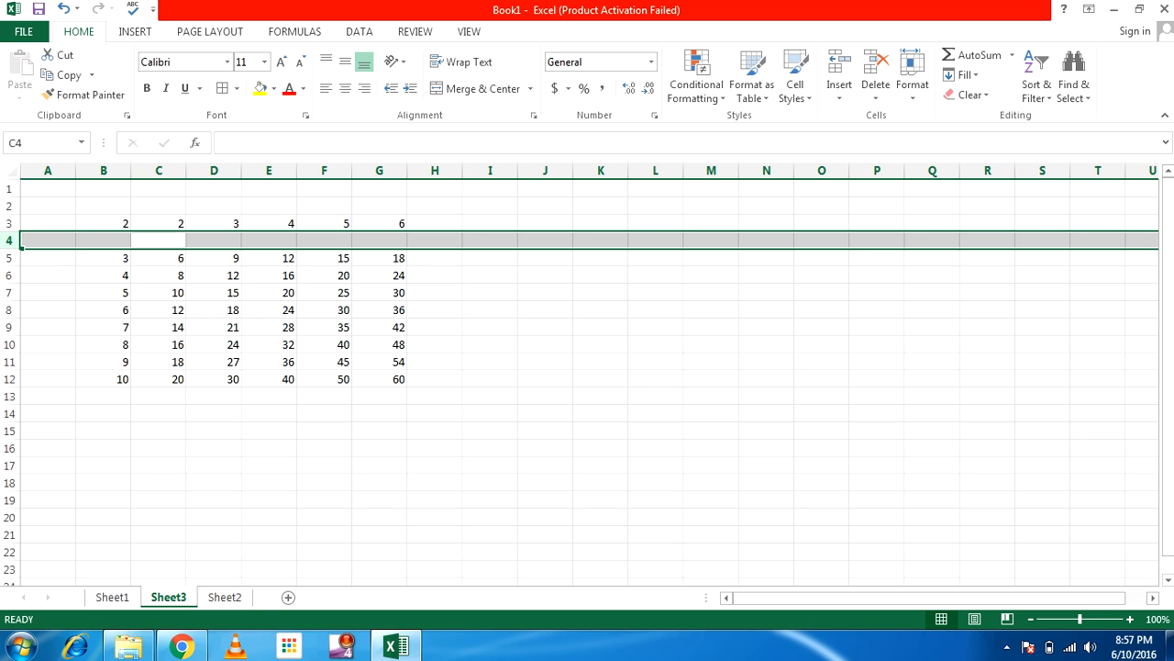
Move the 2 from B3 down to B4 and enter 1 in B3
{"action": "key", "text": "Up"}
{"action": "key", "text": "Left"}
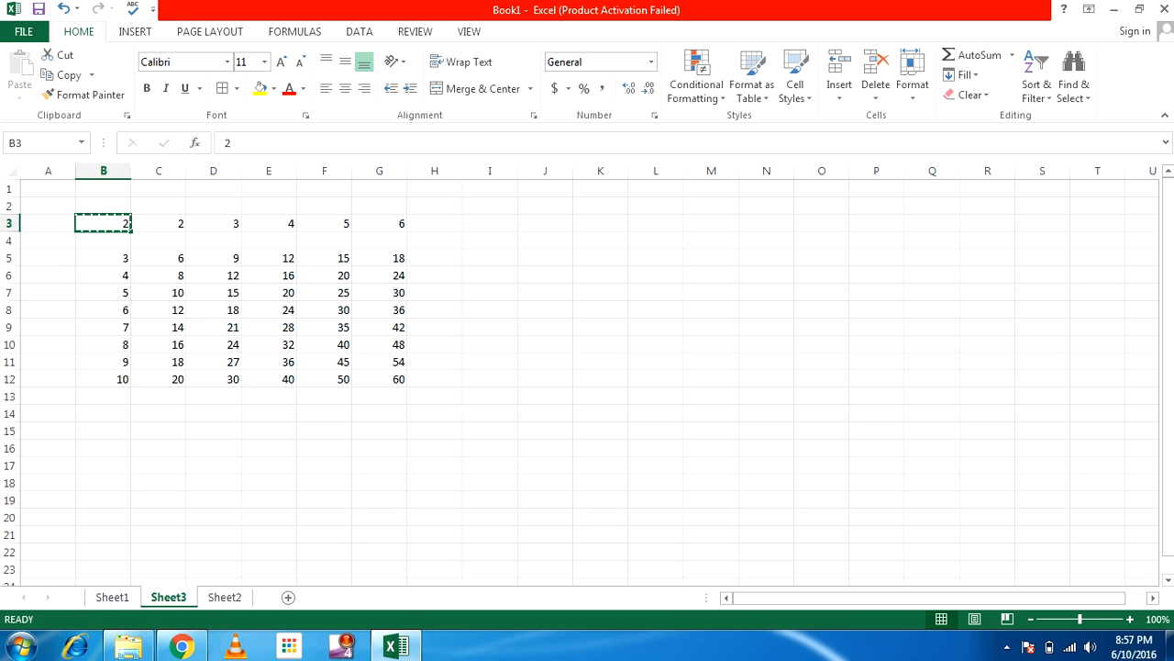
{"action": "key", "text": "ctrl+c"}
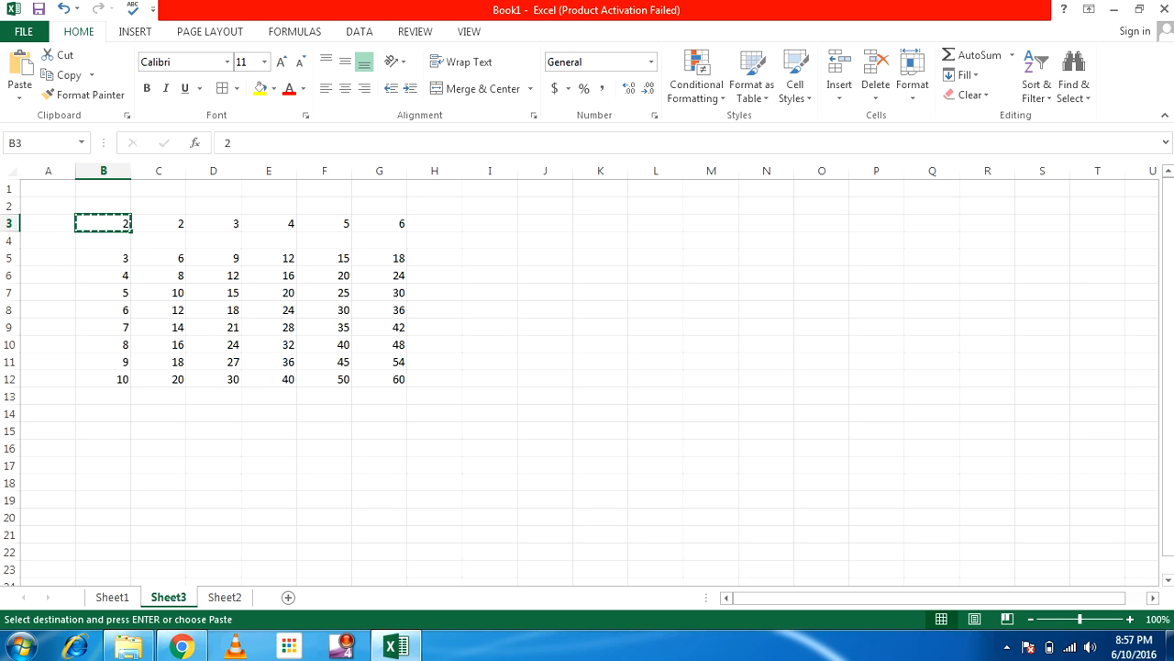
{"action": "key", "text": "Down"}
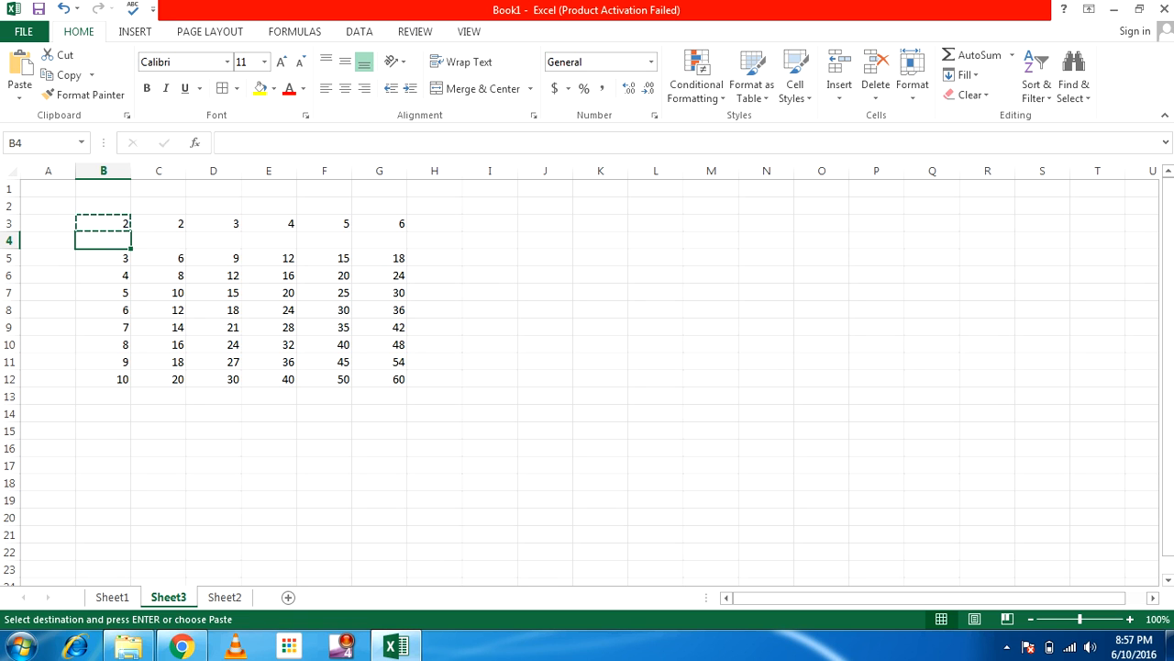
{"action": "key", "text": "ctrl+v"}
{"action": "key", "text": "Up"}
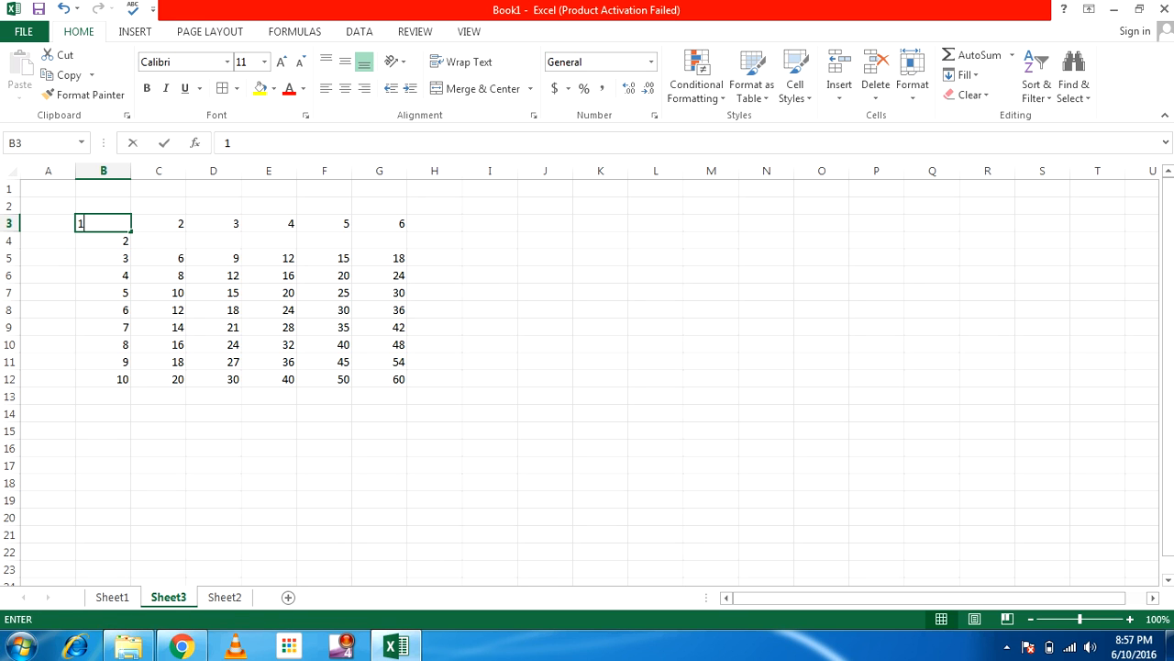
{"action": "type", "text": "1"}
{"action": "key", "text": "Return"}
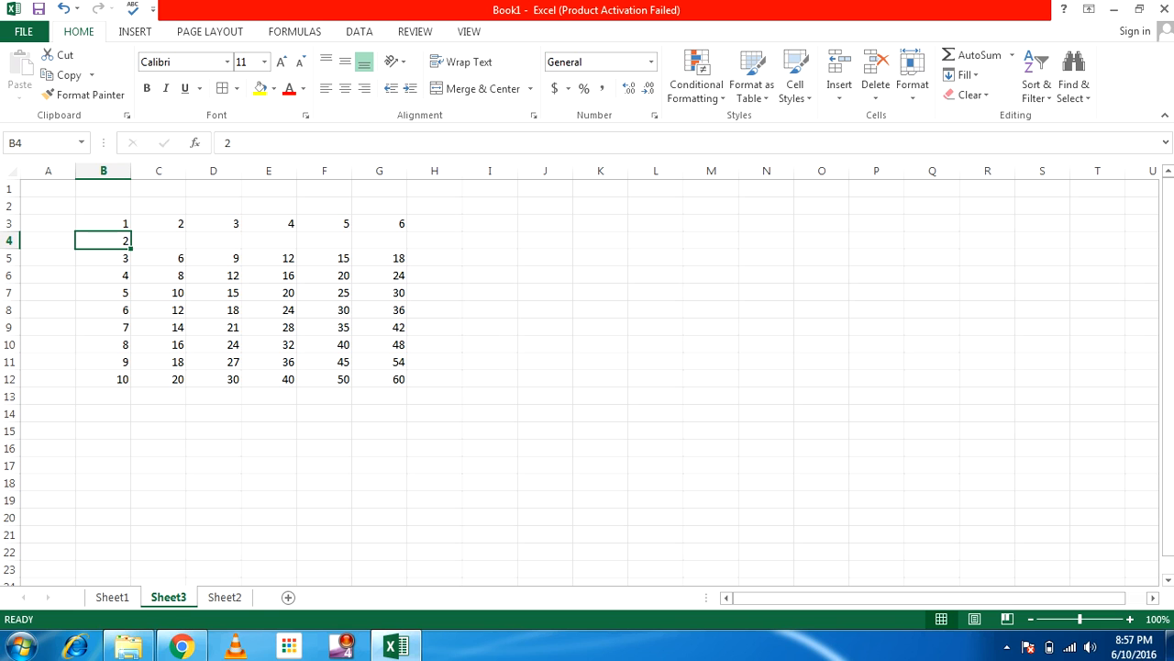
Copy C5's formula into the empty cell C4
{"action": "left_click", "coordinate": [159, 258]}
{"action": "key", "text": "ctrl+c"}
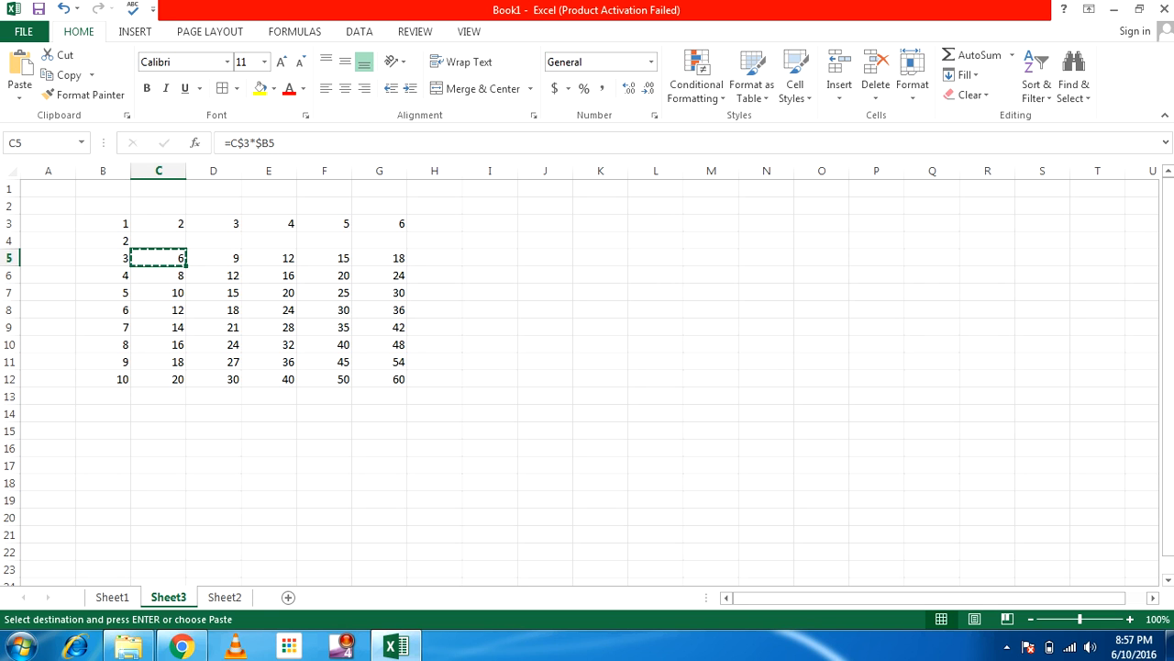
{"action": "key", "text": "Up"}
{"action": "key", "text": "ctrl+v"}
{"action": "key", "text": "Escape"}
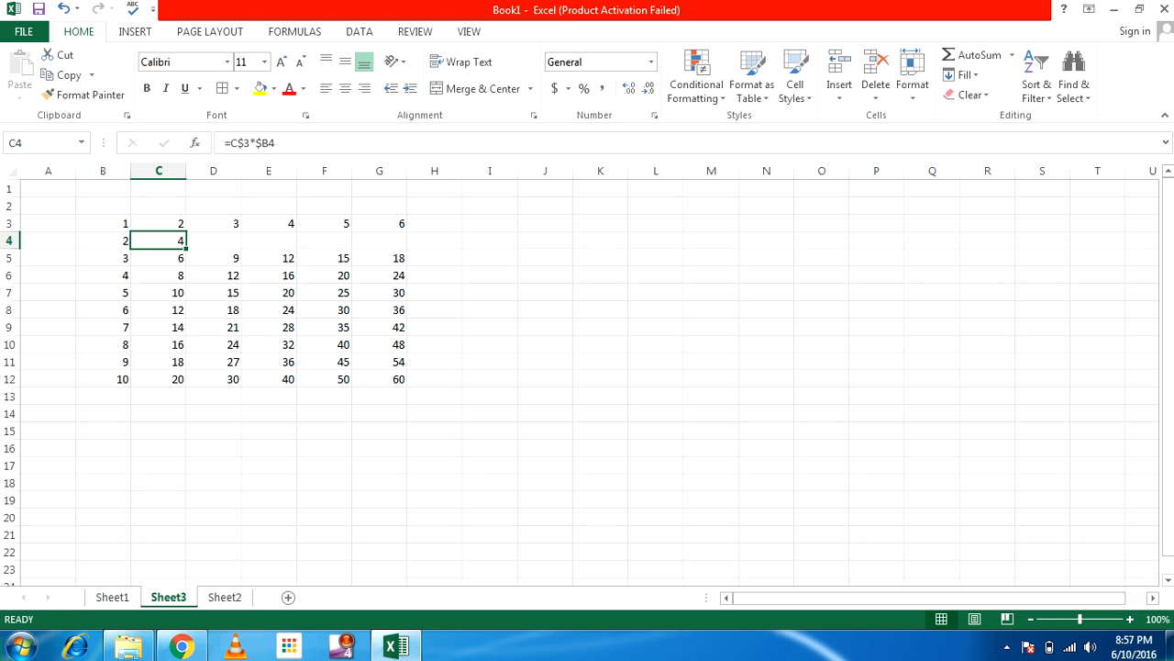
Paste C4's formula across C4:G12, completing the table up to 60
{"action": "key", "text": "ctrl+c"}
{"action": "left_click_drag", "start_coordinate": [159, 240], "coordinate": [379, 258]}
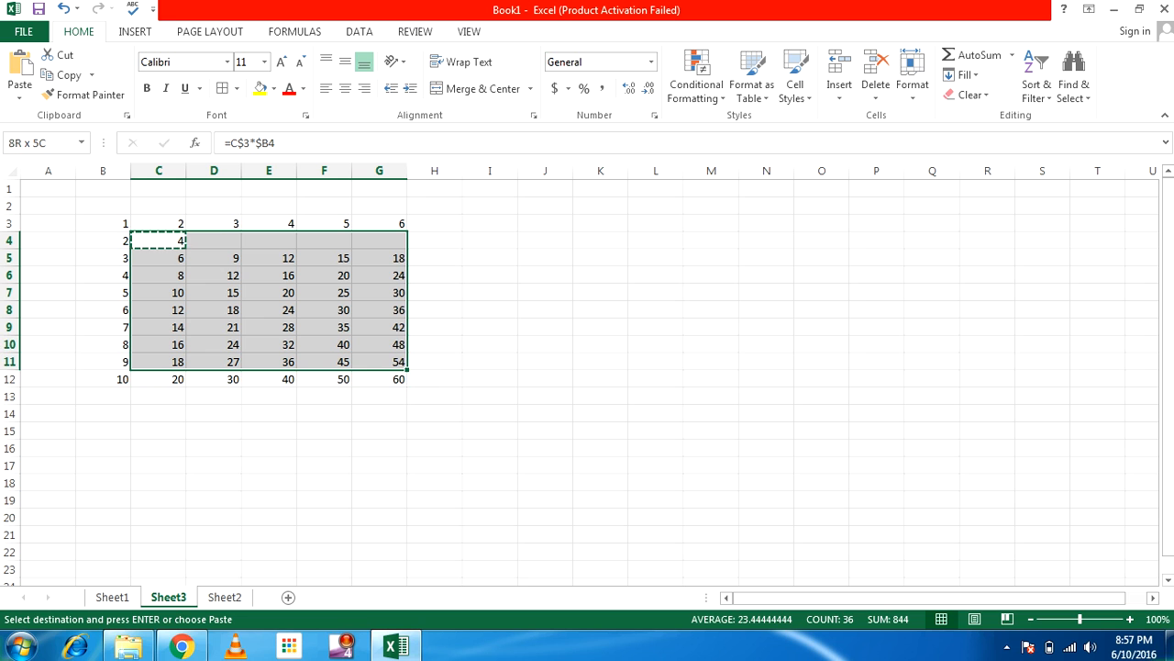
{"action": "key", "text": "shift+Down"}
{"action": "key", "text": "Return"}
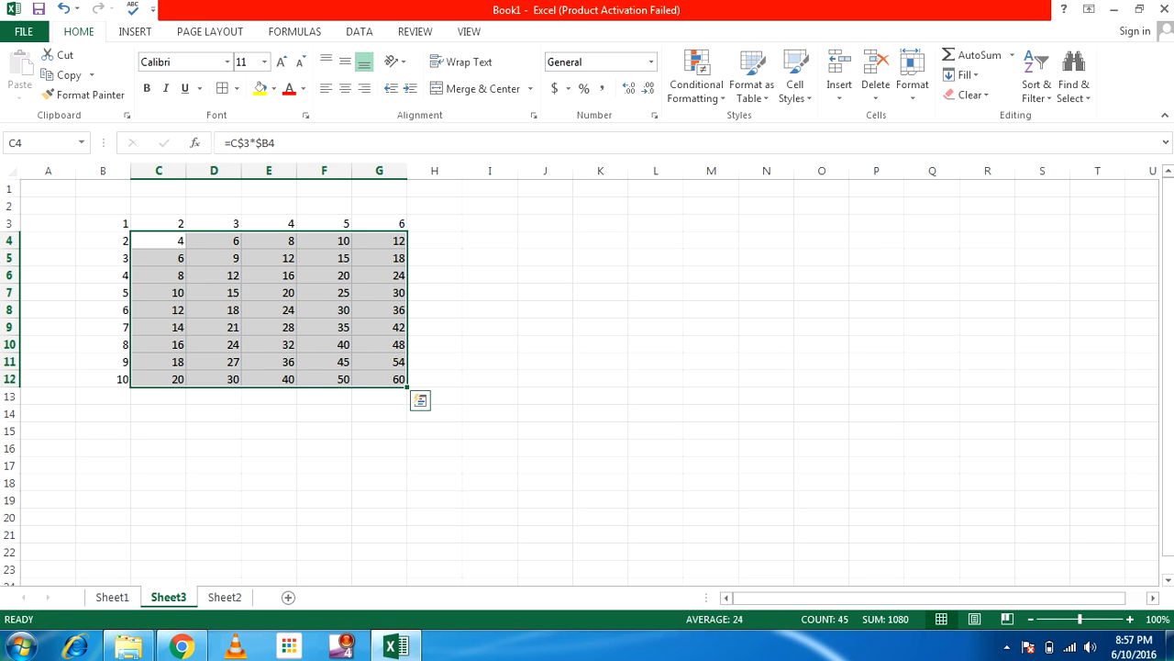
{"action": "left_click", "coordinate": [214, 379]}
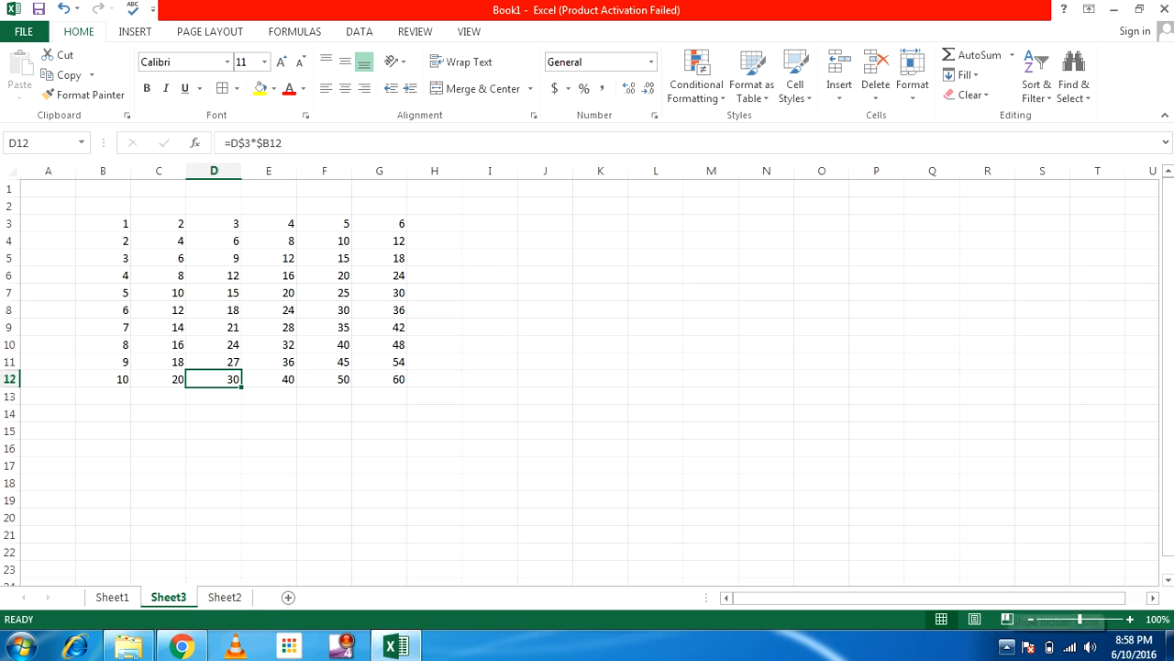
Reveal the taskbar's hidden notification-area icons, leaving the finished 1–10 by 1–6 table untouched
{"action": "left_click", "coordinate": [1006, 646]}
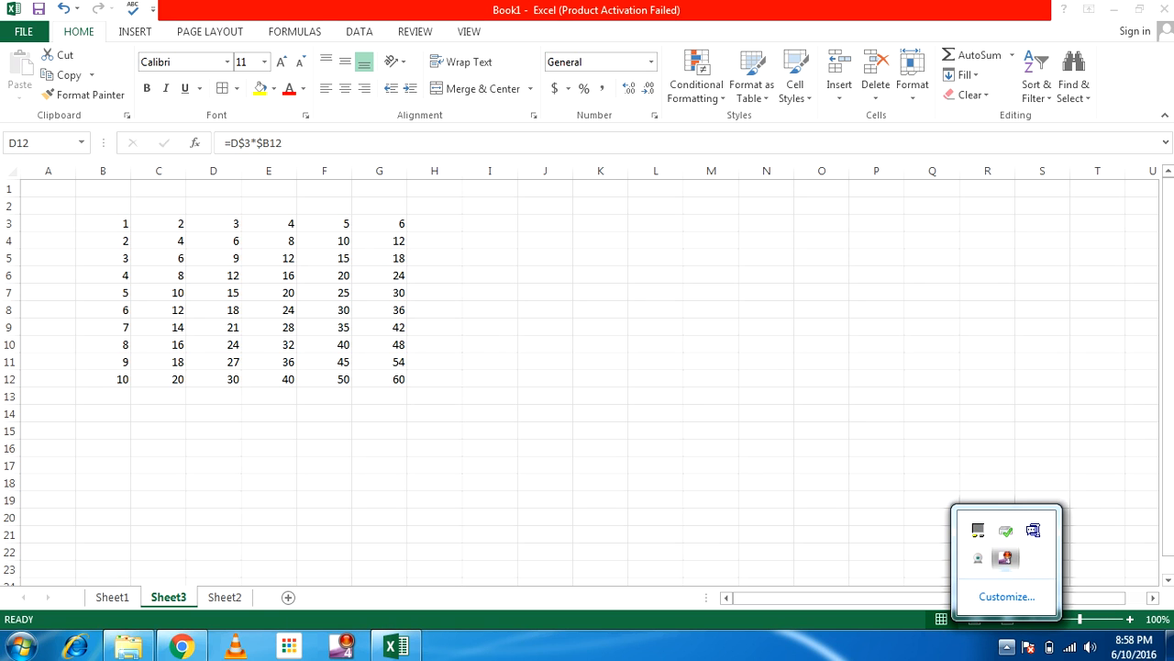